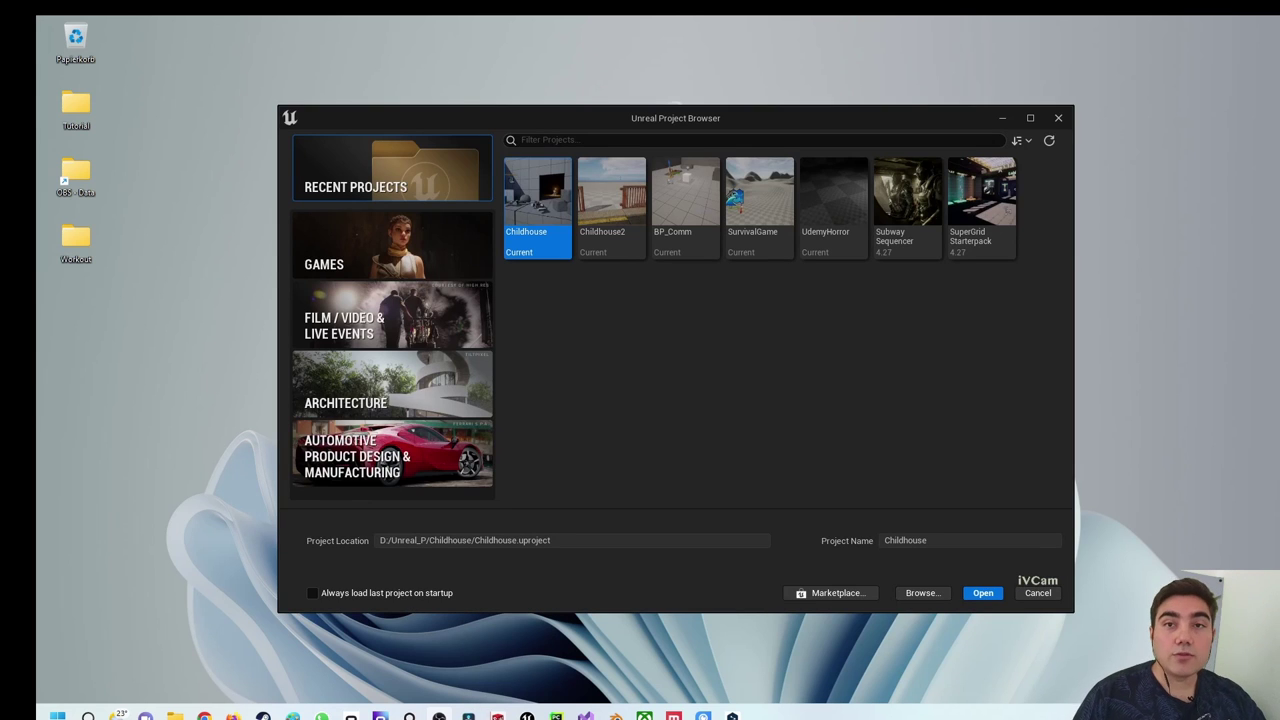
Show the GAMES category's project templates in the Unreal Project Browser
{"action": "left_click", "coordinate": [405, 257]}
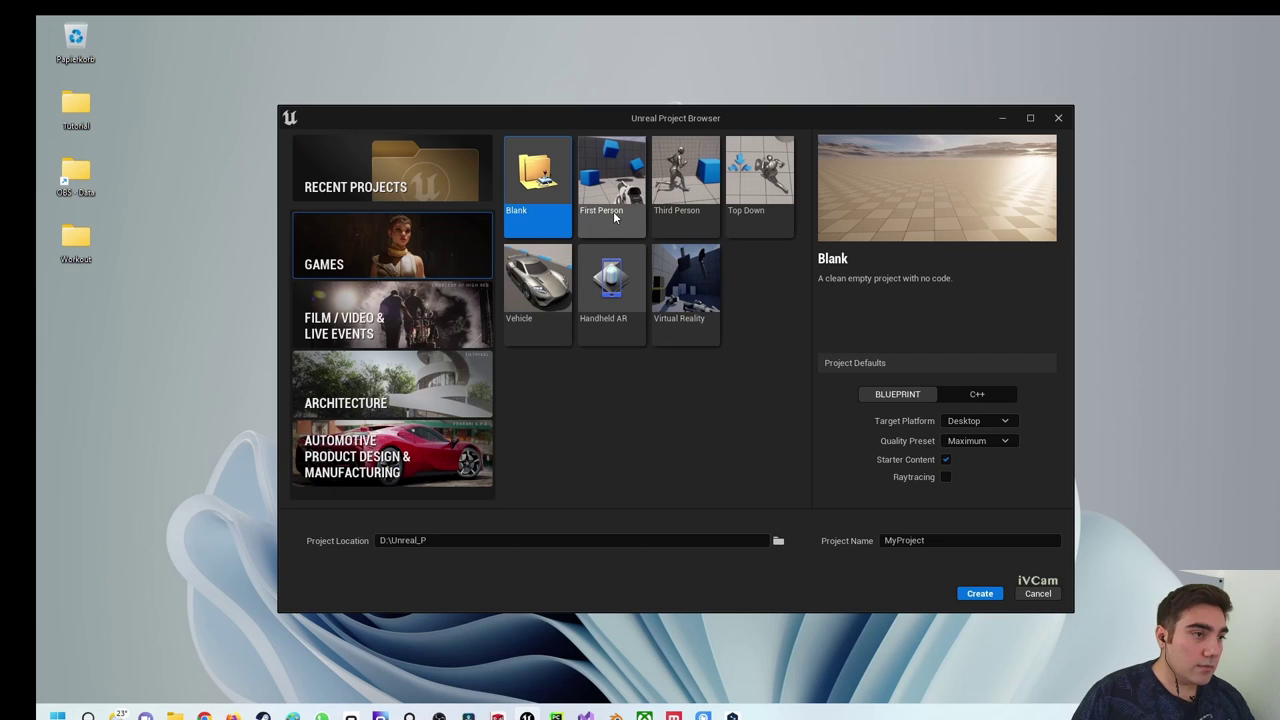
Create a Third Person project named Variablen in the D:\Unreal_P folder
{"action": "left_click", "coordinate": [676, 190]}
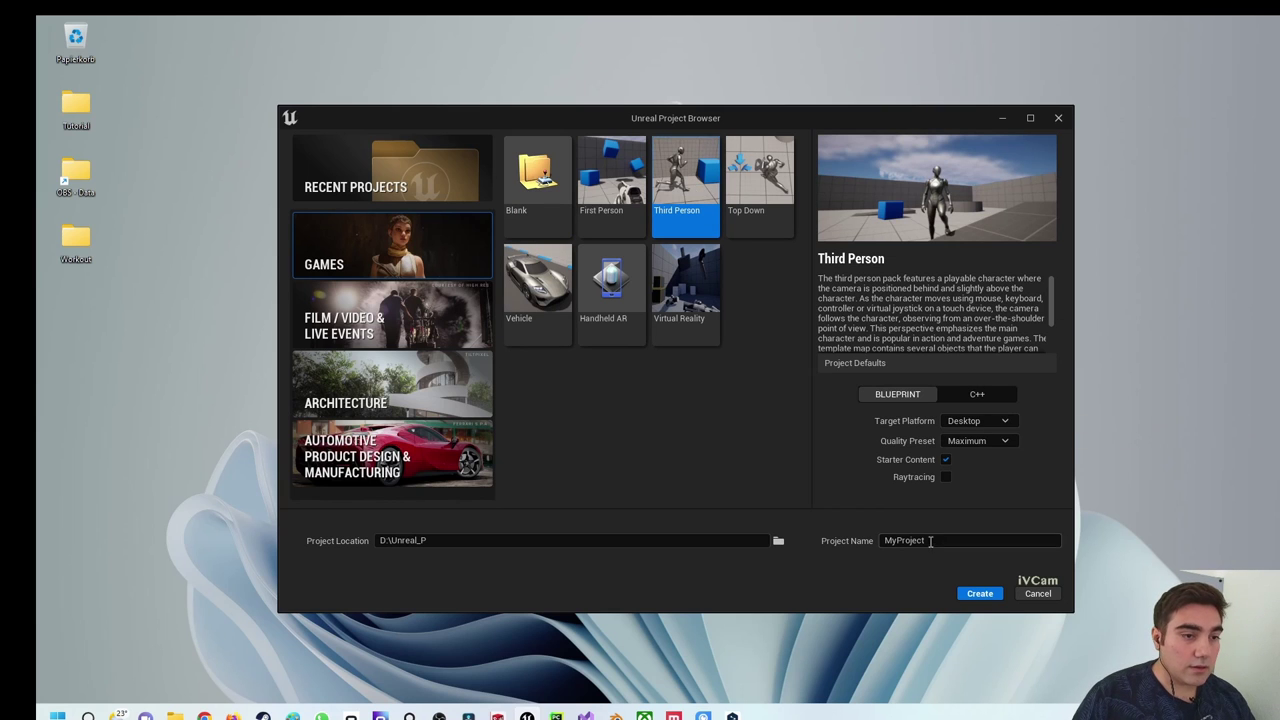
{"action": "left_click", "coordinate": [929, 546]}
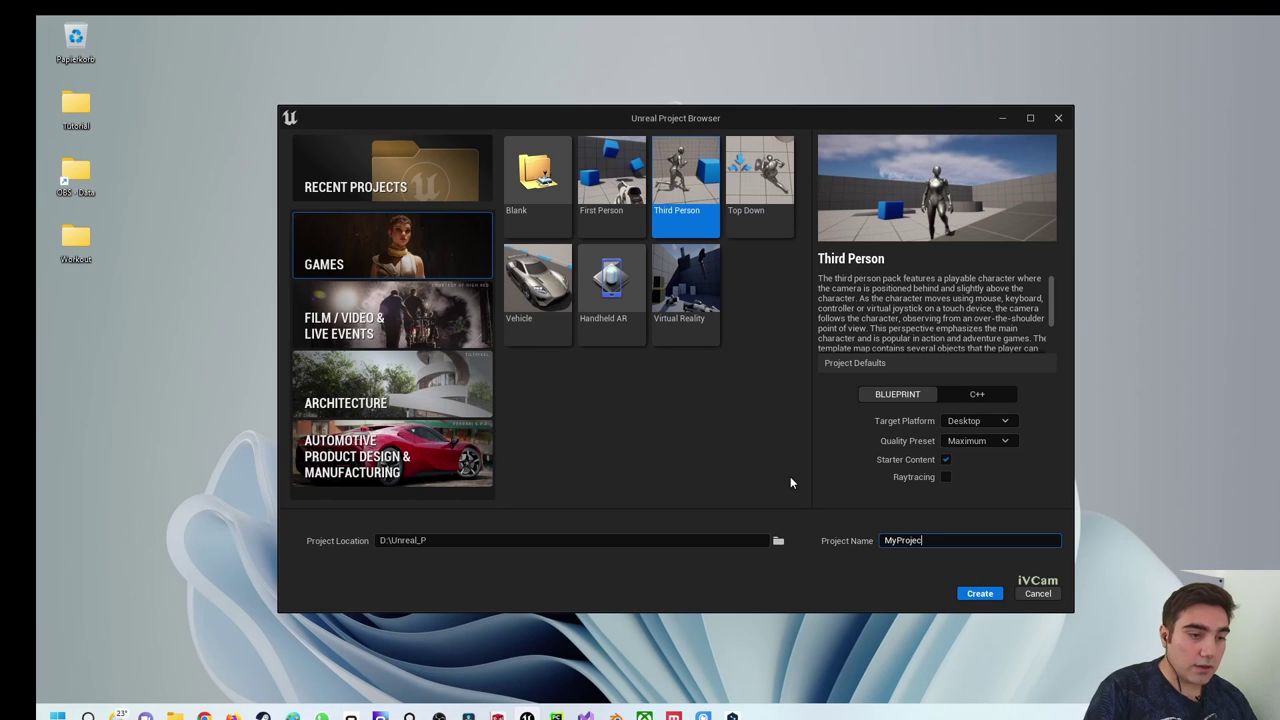
{"action": "key", "text": "BackSpace"}
{"action": "key", "text": "BackSpace"}
{"action": "key", "text": "BackSpace"}
{"action": "key", "text": "BackSpace"}
{"action": "key", "text": "BackSpace"}
{"action": "key", "text": "BackSpace"}
{"action": "type", "text": "Var"}
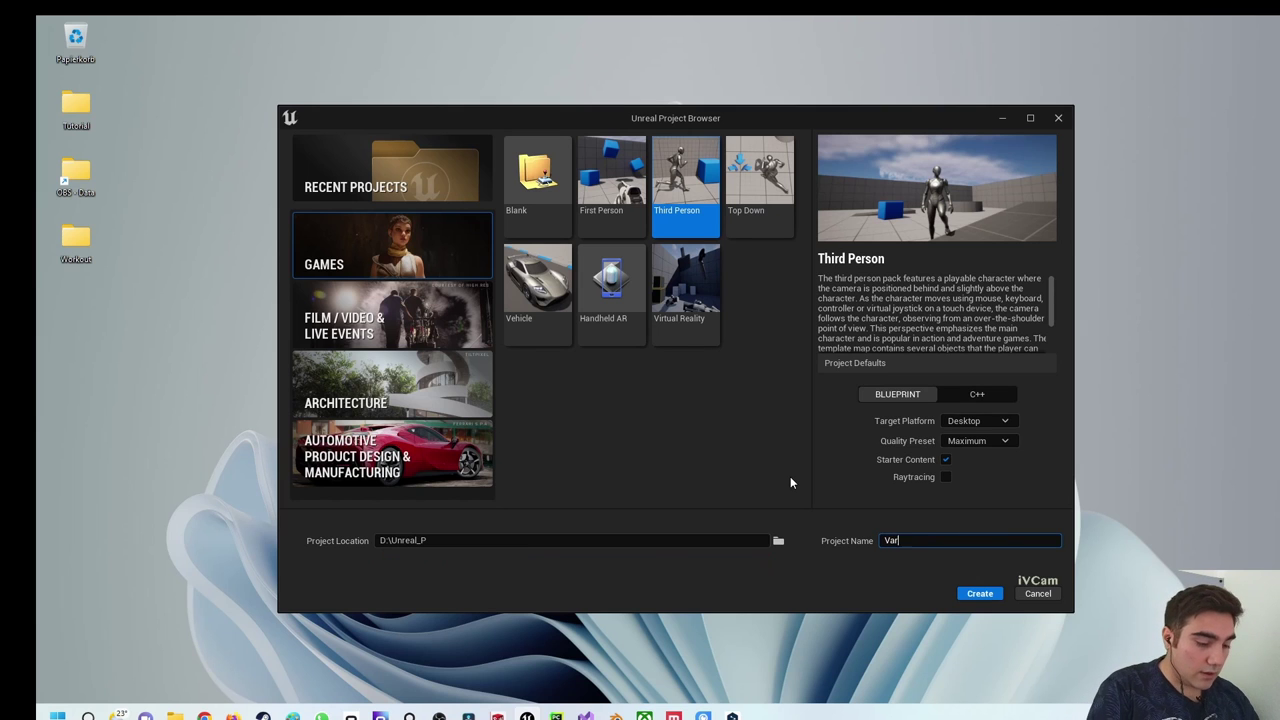
{"action": "type", "text": "iablen"}
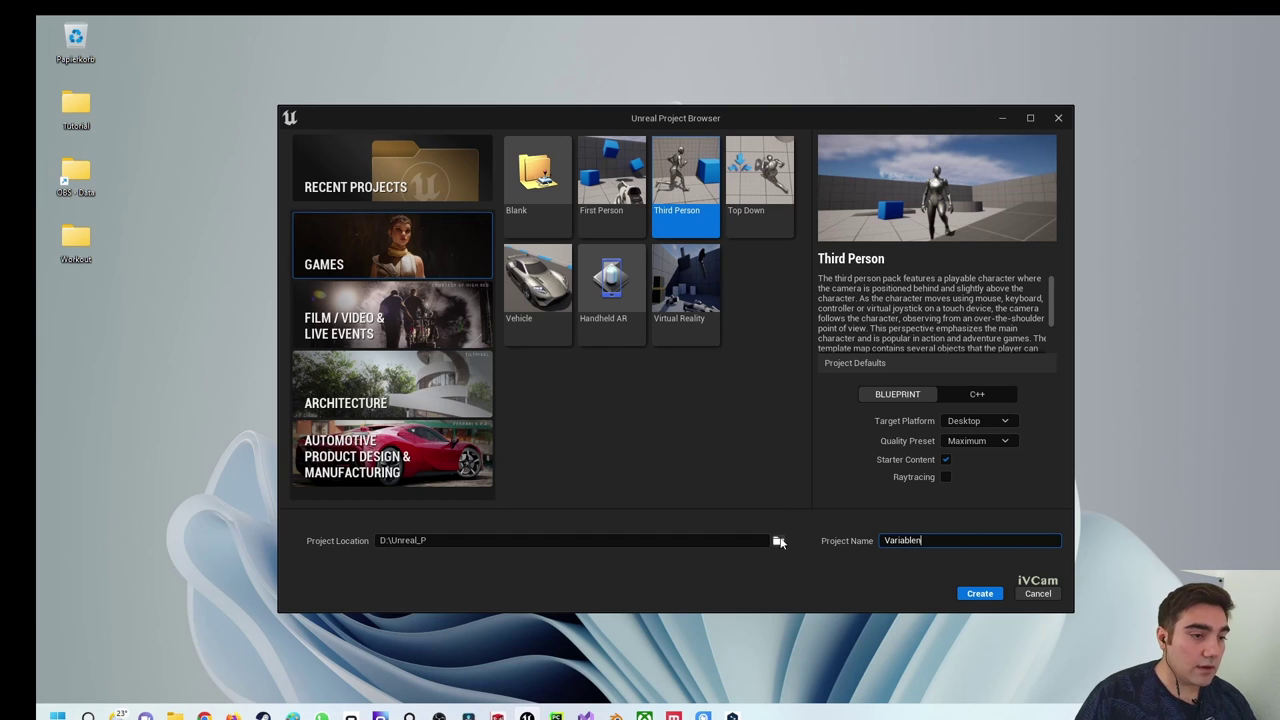
{"action": "left_click", "coordinate": [779, 541]}
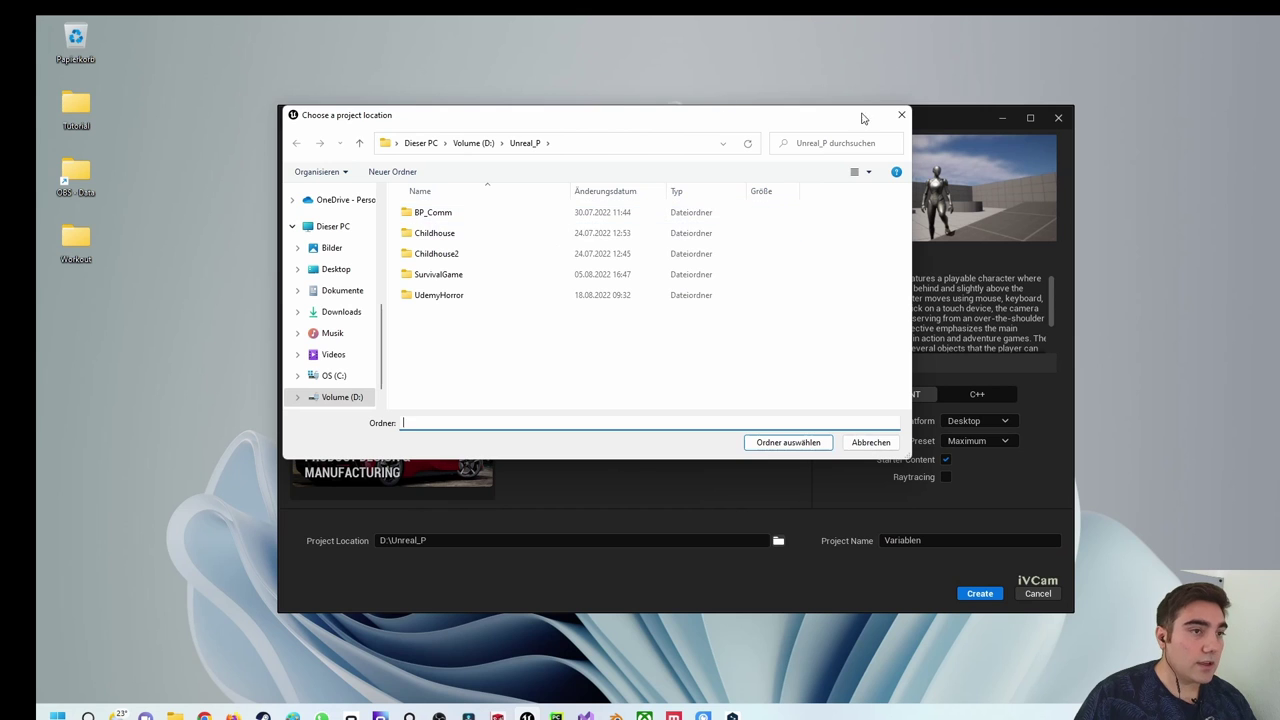
{"action": "left_click", "coordinate": [898, 117]}
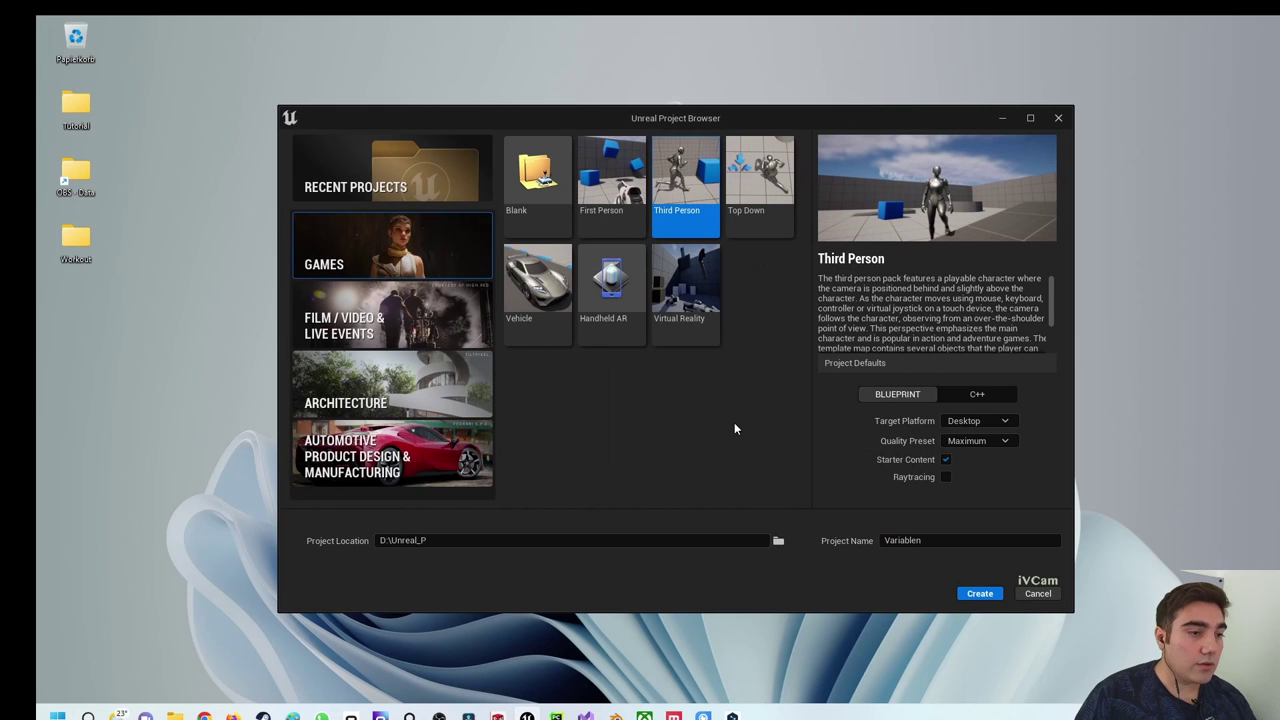
{"action": "left_click", "coordinate": [980, 594]}
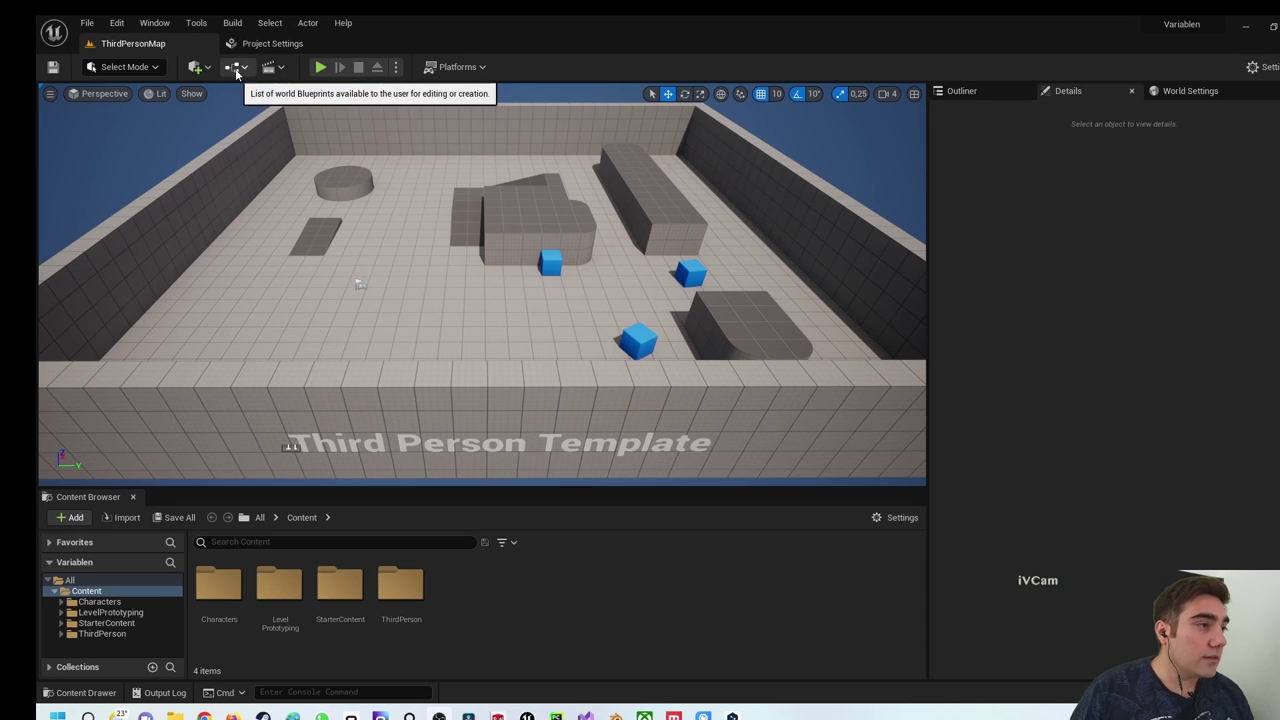
Open ThirdPersonMap's Level Blueprint from the Blueprints toolbar dropdown
{"action": "left_click", "coordinate": [236, 70]}
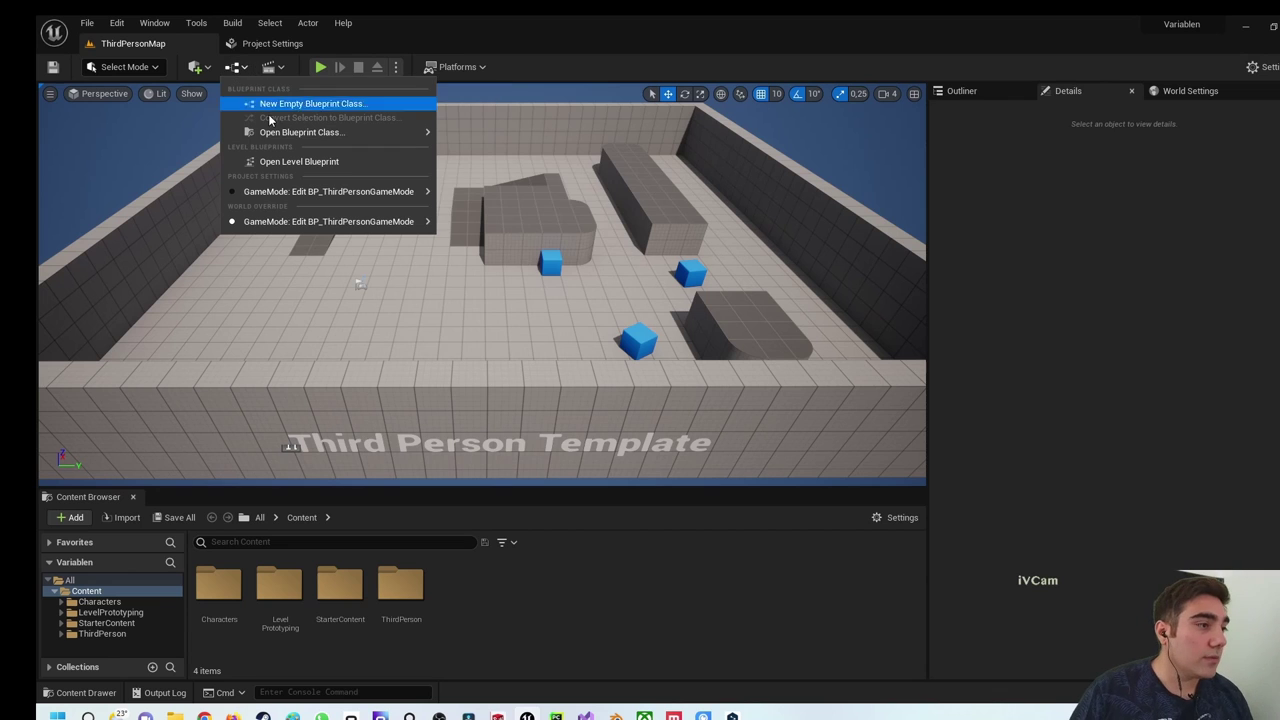
{"action": "left_click", "coordinate": [283, 162]}
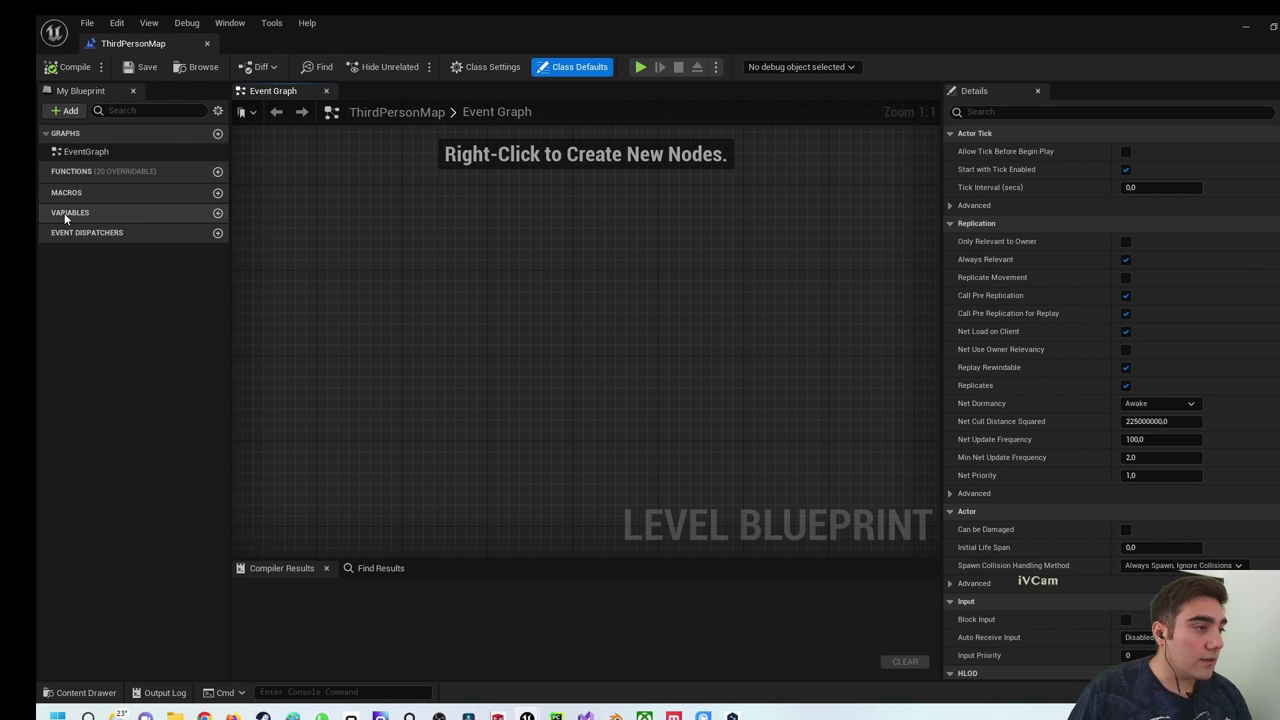
Add a String variable named Text, then compile and save the blueprint
{"action": "left_click", "coordinate": [217, 213]}
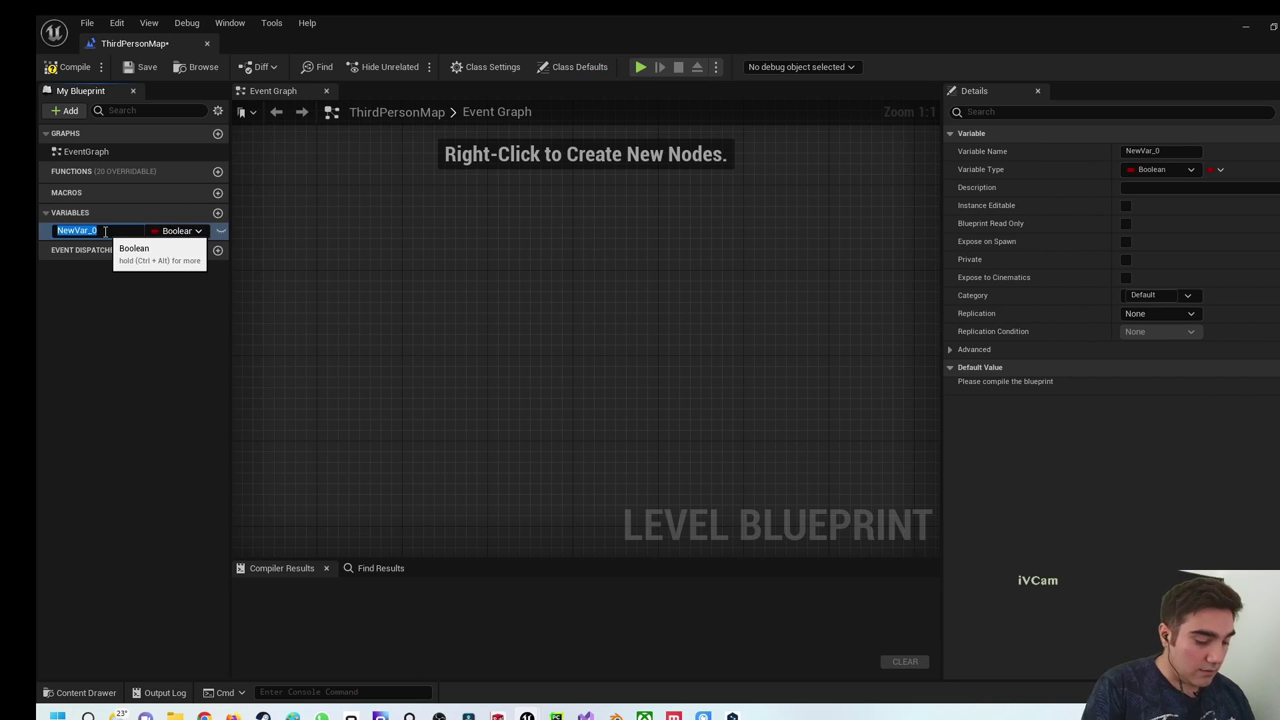
{"action": "type", "text": "Text"}
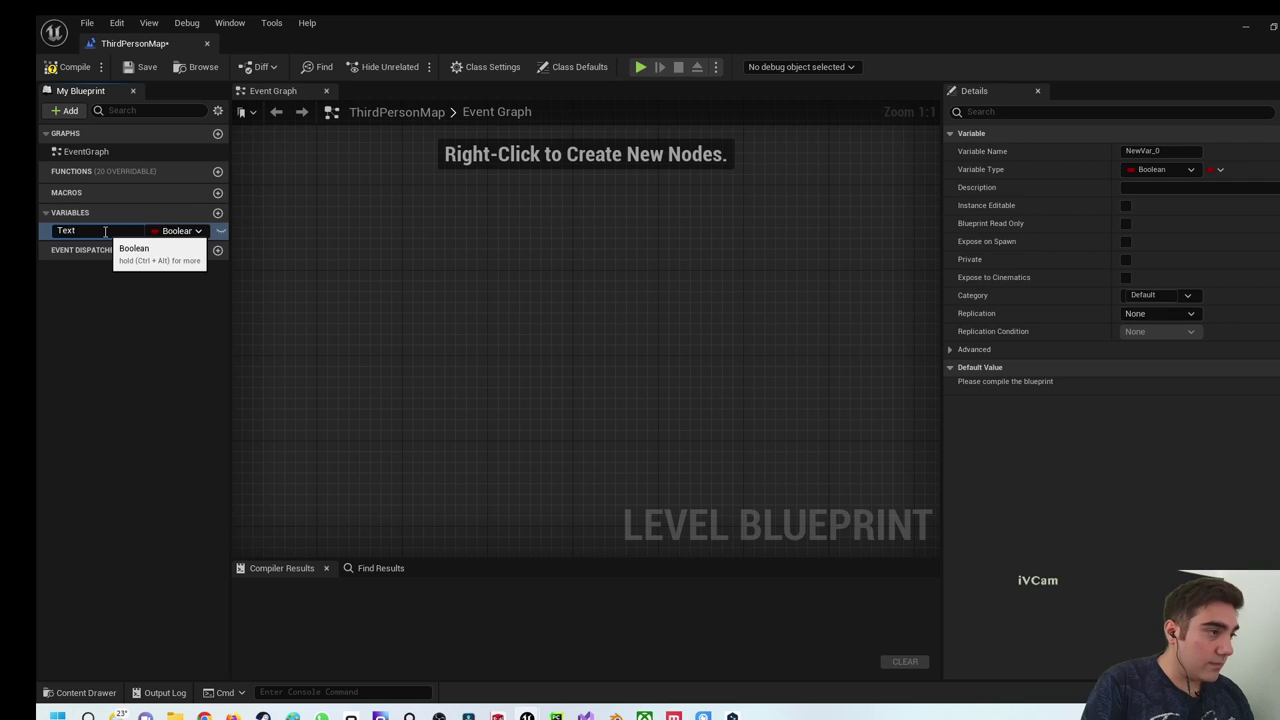
{"action": "key", "text": "Return"}
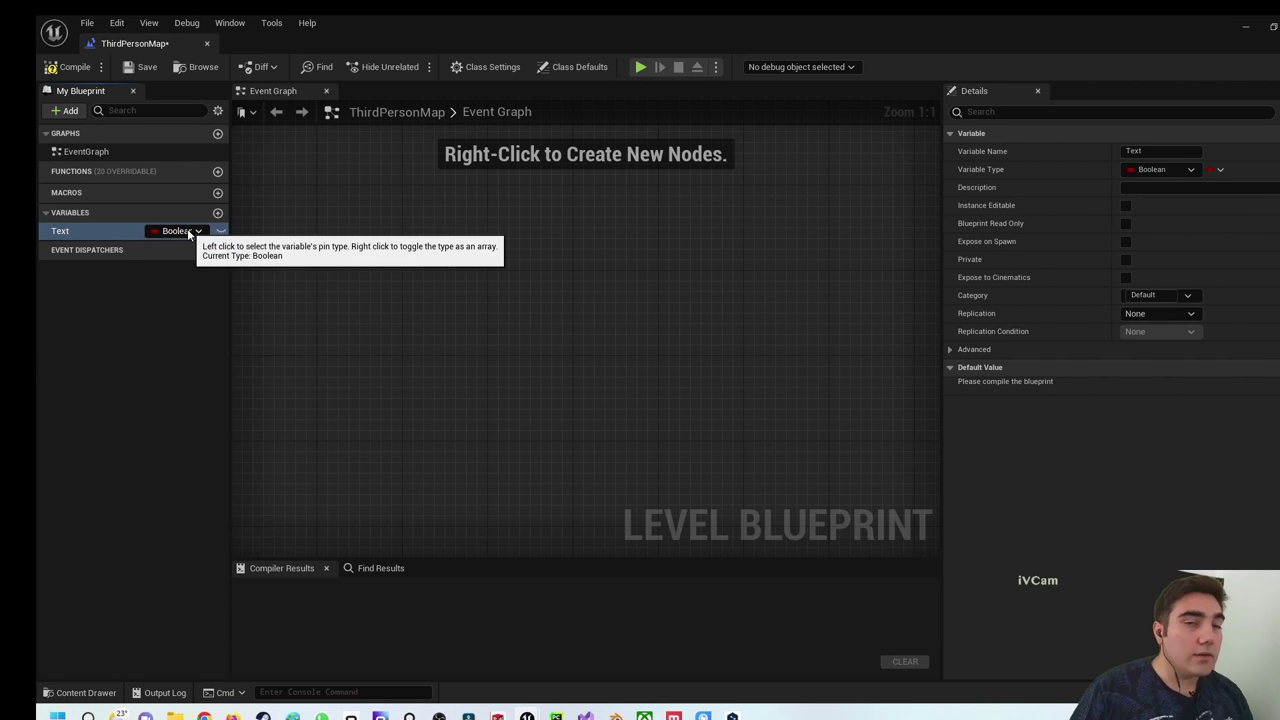
{"action": "left_click", "coordinate": [188, 232]}
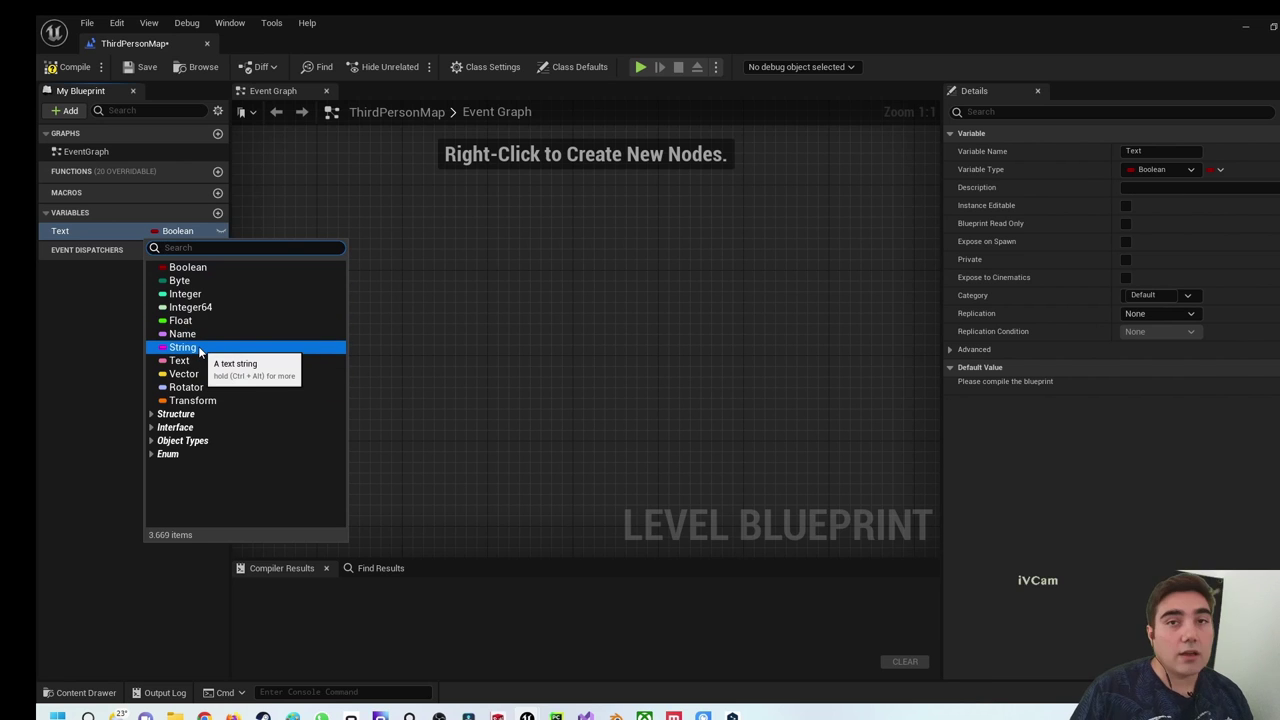
{"action": "left_click", "coordinate": [198, 346]}
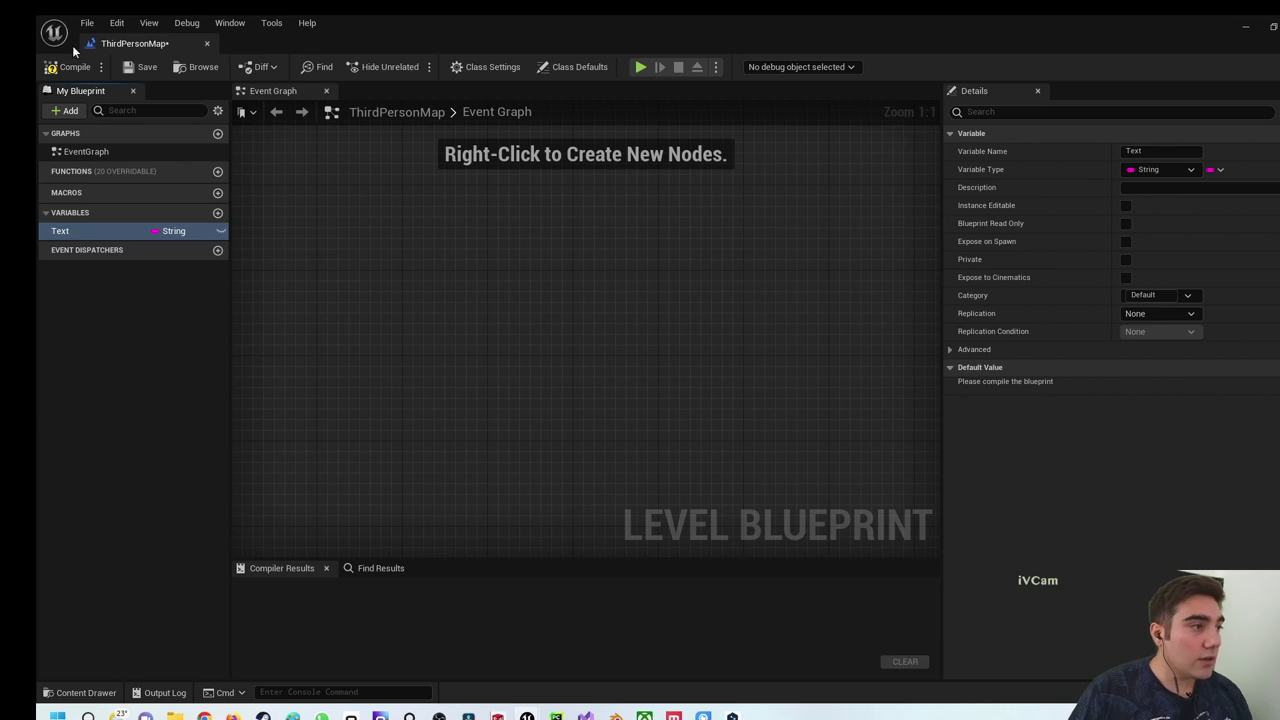
{"action": "left_click", "coordinate": [66, 71]}
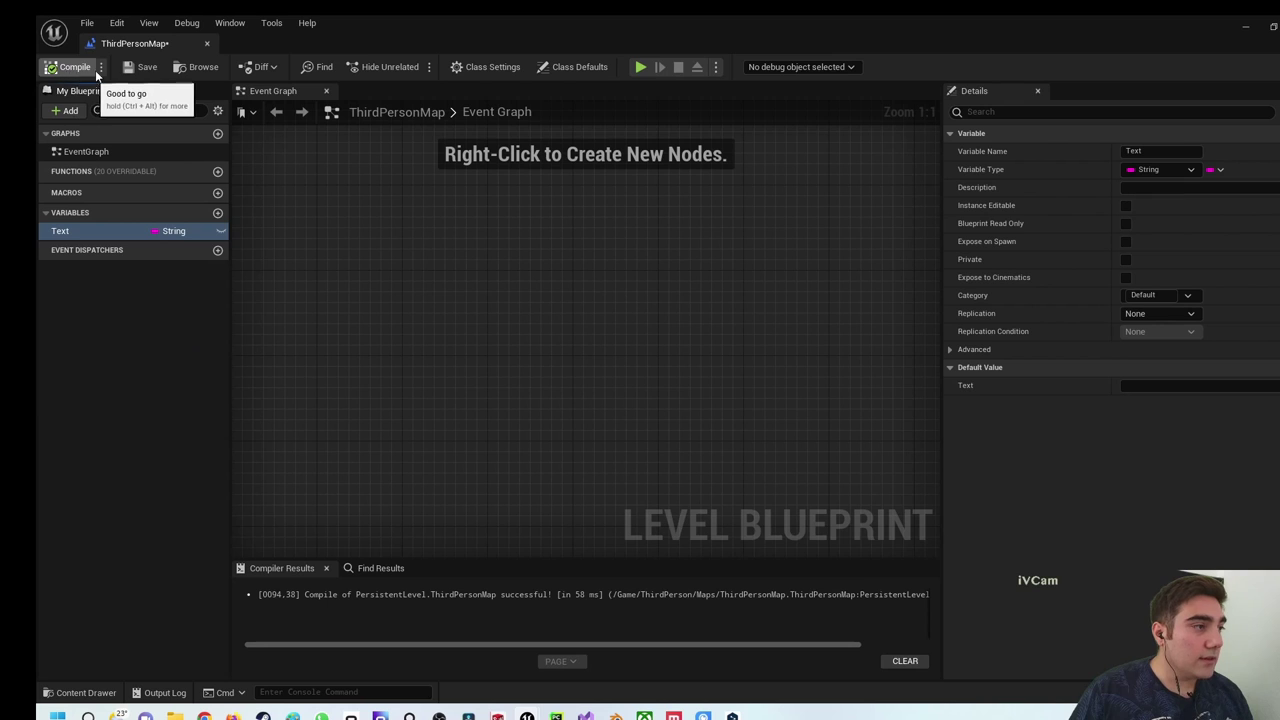
{"action": "left_click", "coordinate": [140, 67]}
Set the Text variable's default value to Hello World
{"action": "left_click", "coordinate": [1206, 386]}
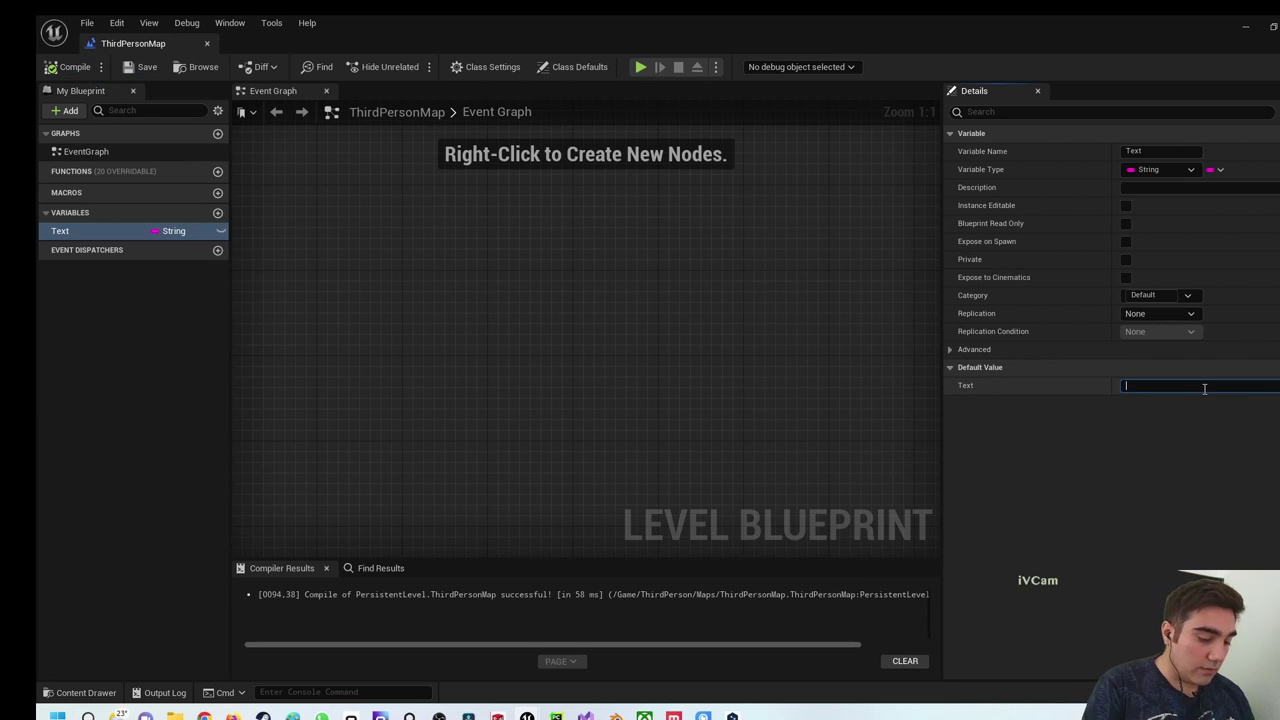
{"action": "type", "text": "H"}
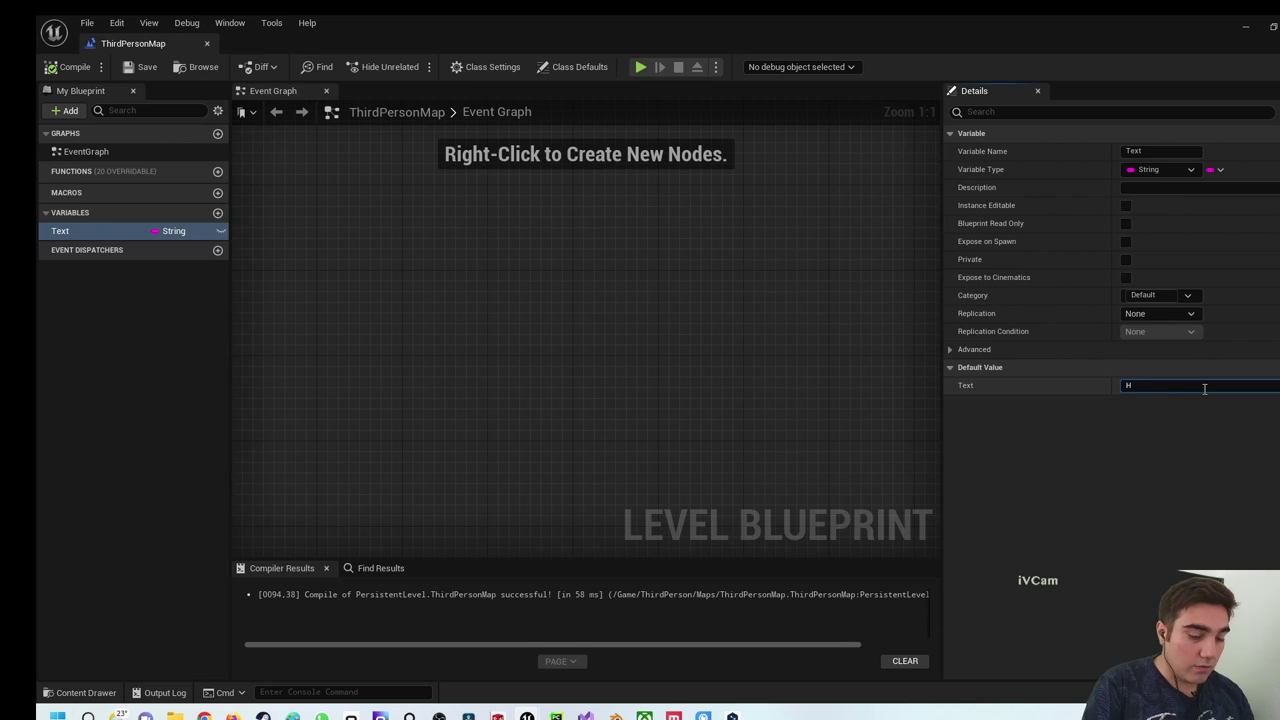
{"action": "type", "text": "ello World"}
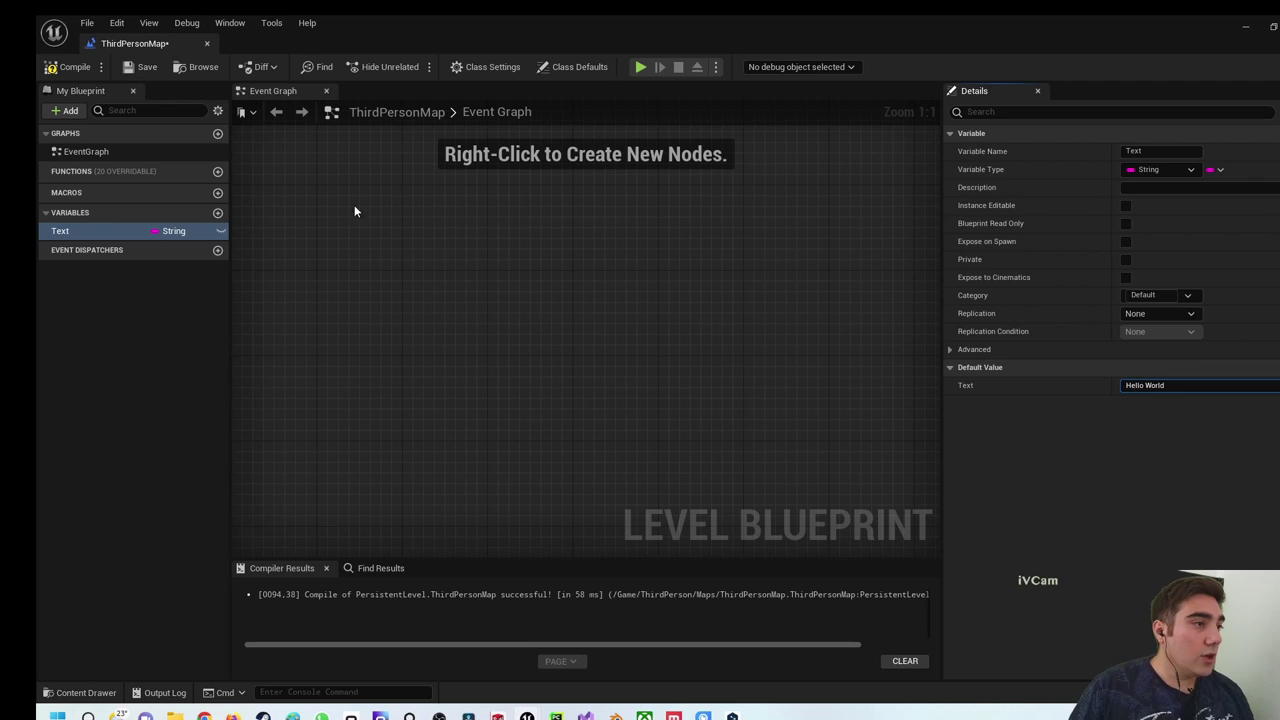
{"action": "left_click", "coordinate": [380, 213]}
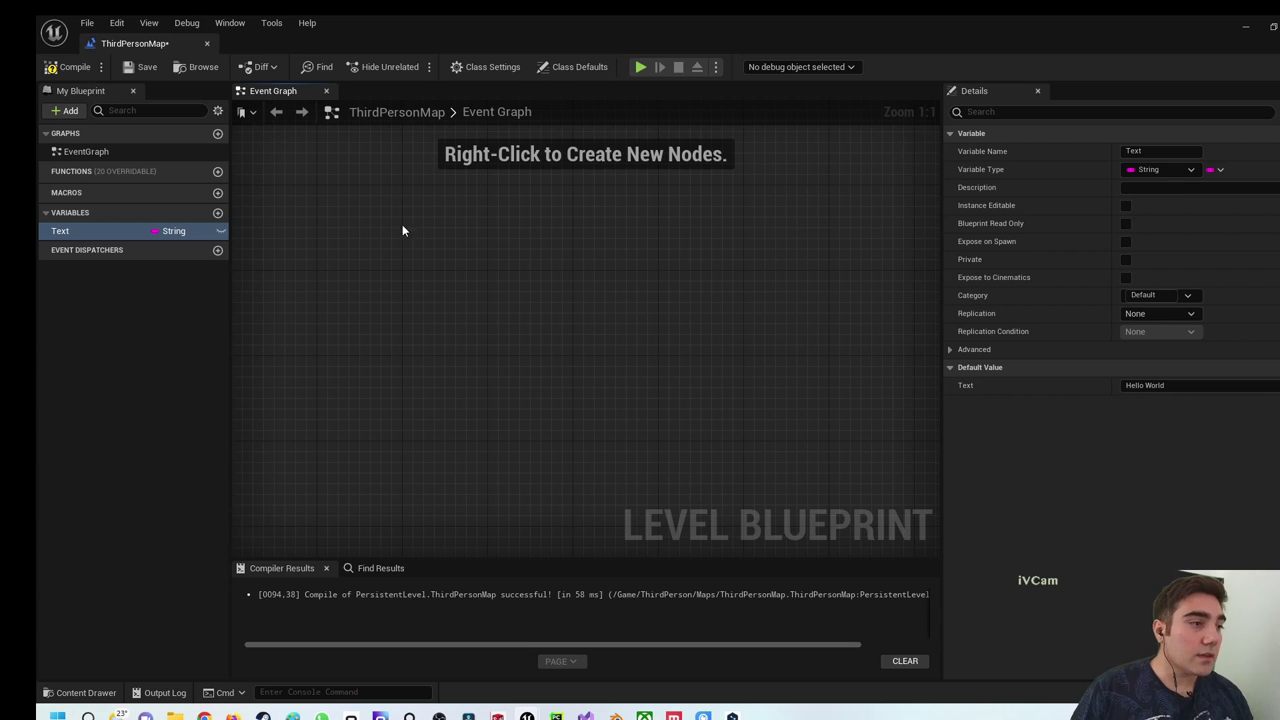
Place a Print String node in the Event Graph, found by searching 'print string'
{"action": "right_click", "coordinate": [519, 267]}
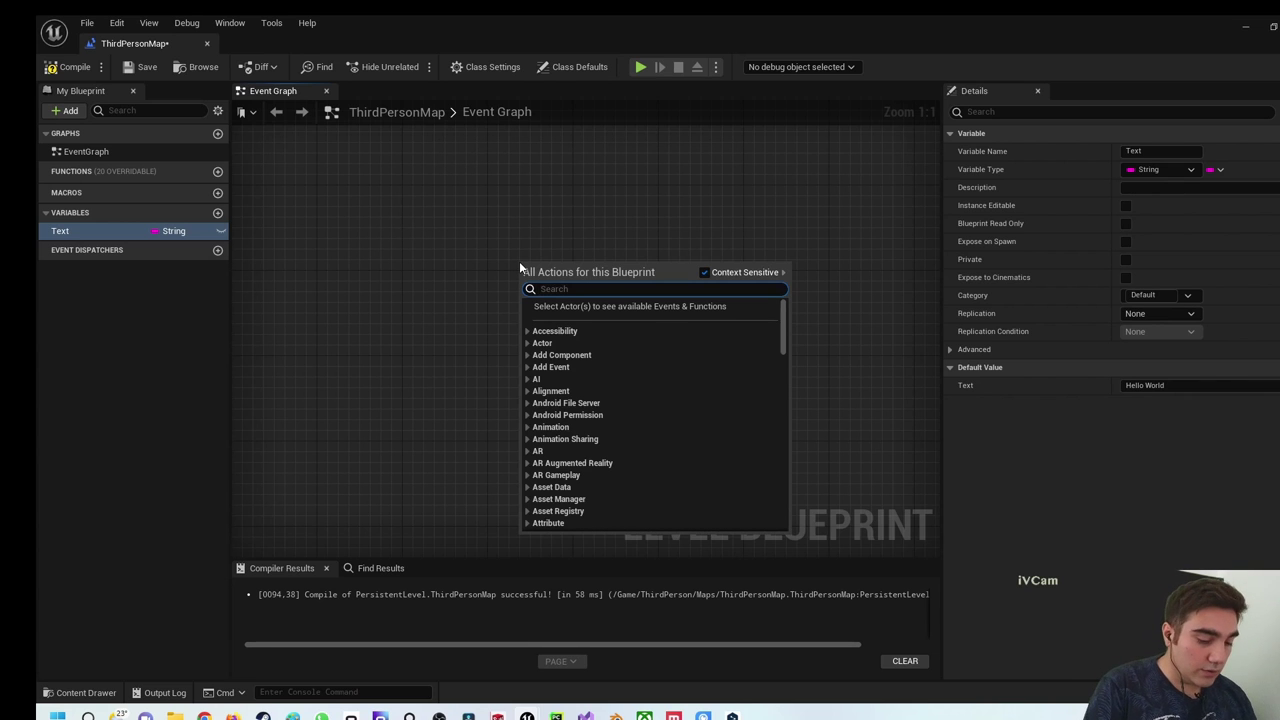
{"action": "type", "text": "pr"}
{"action": "left_click", "coordinate": [464, 262]}
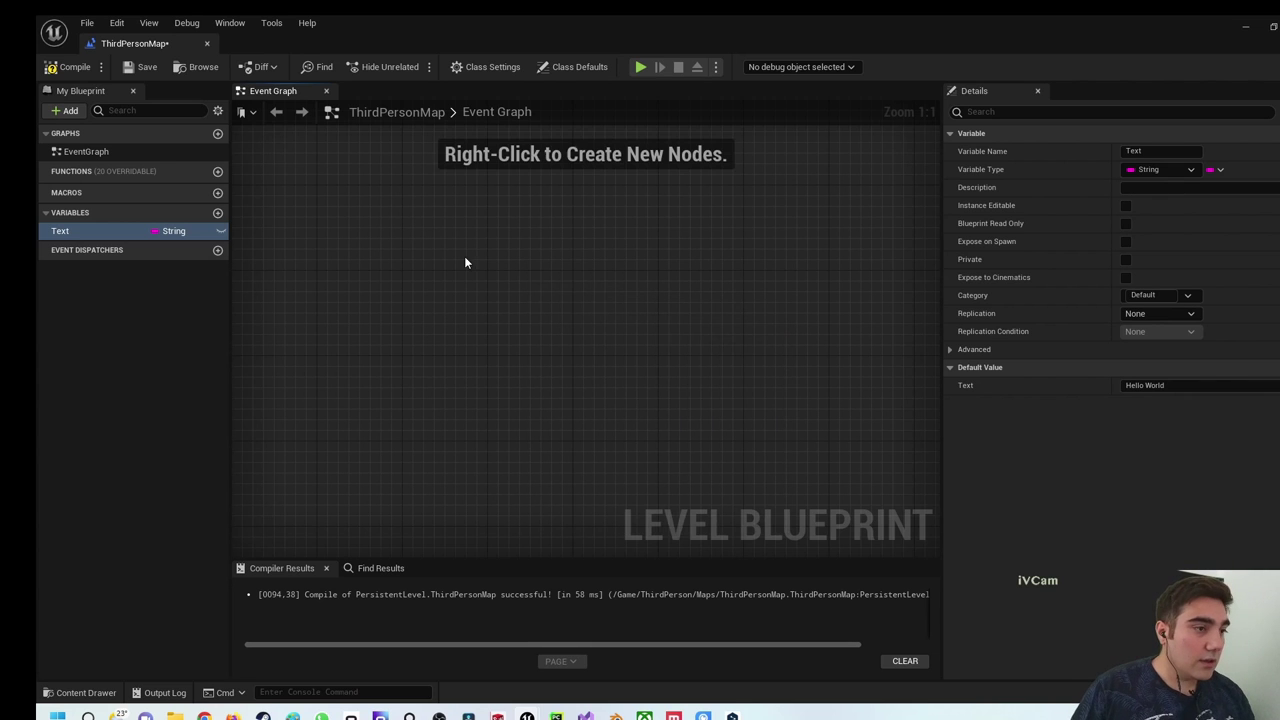
{"action": "right_click", "coordinate": [498, 260]}
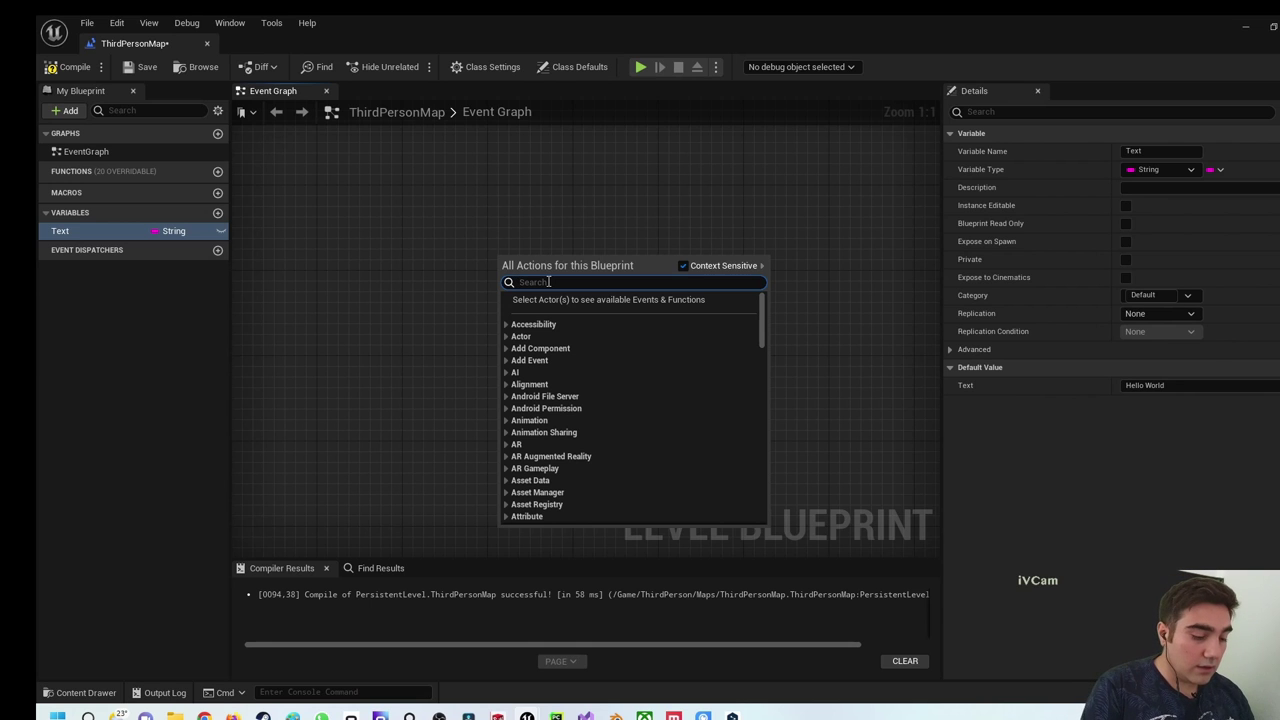
{"action": "type", "text": "print"}
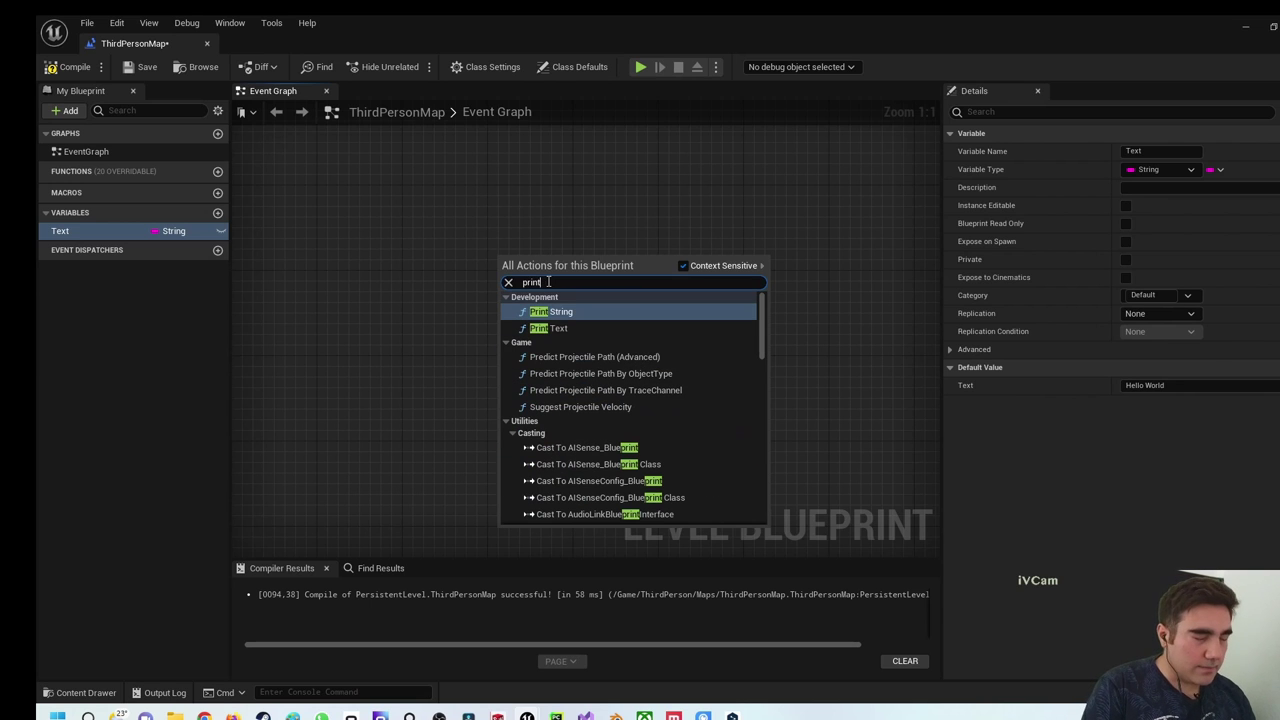
{"action": "type", "text": " s"}
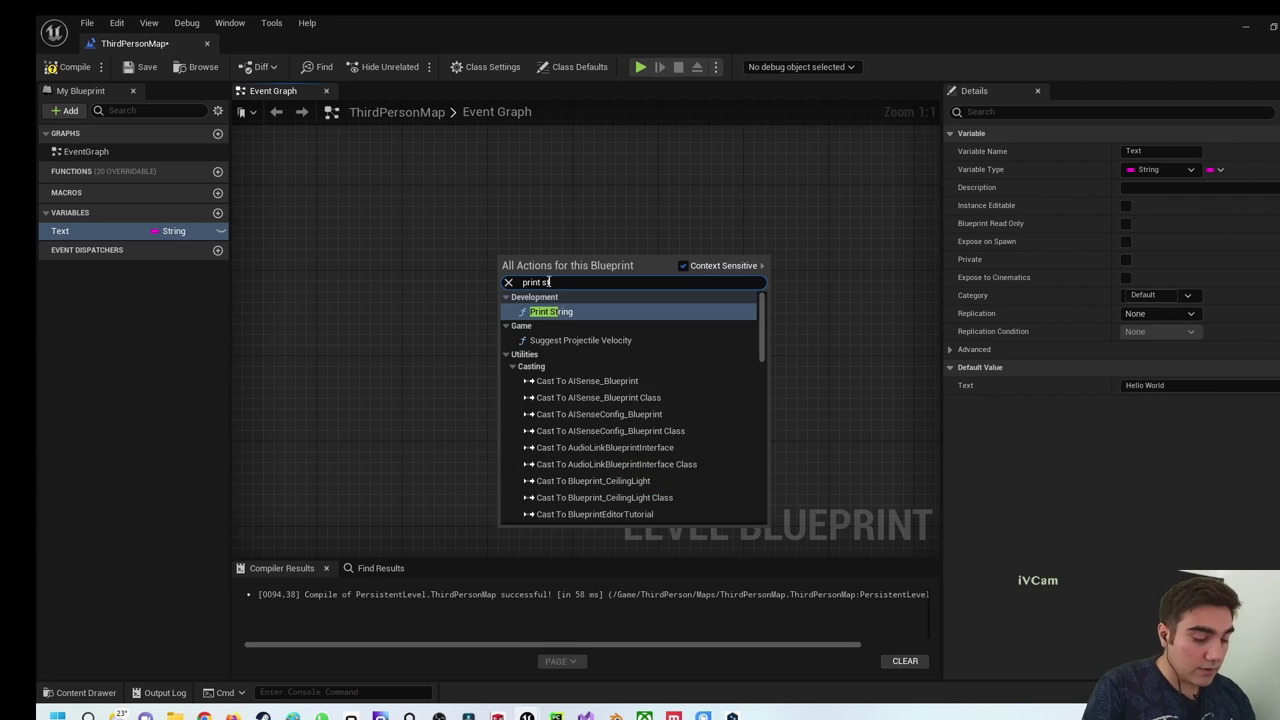
{"action": "type", "text": "tring"}
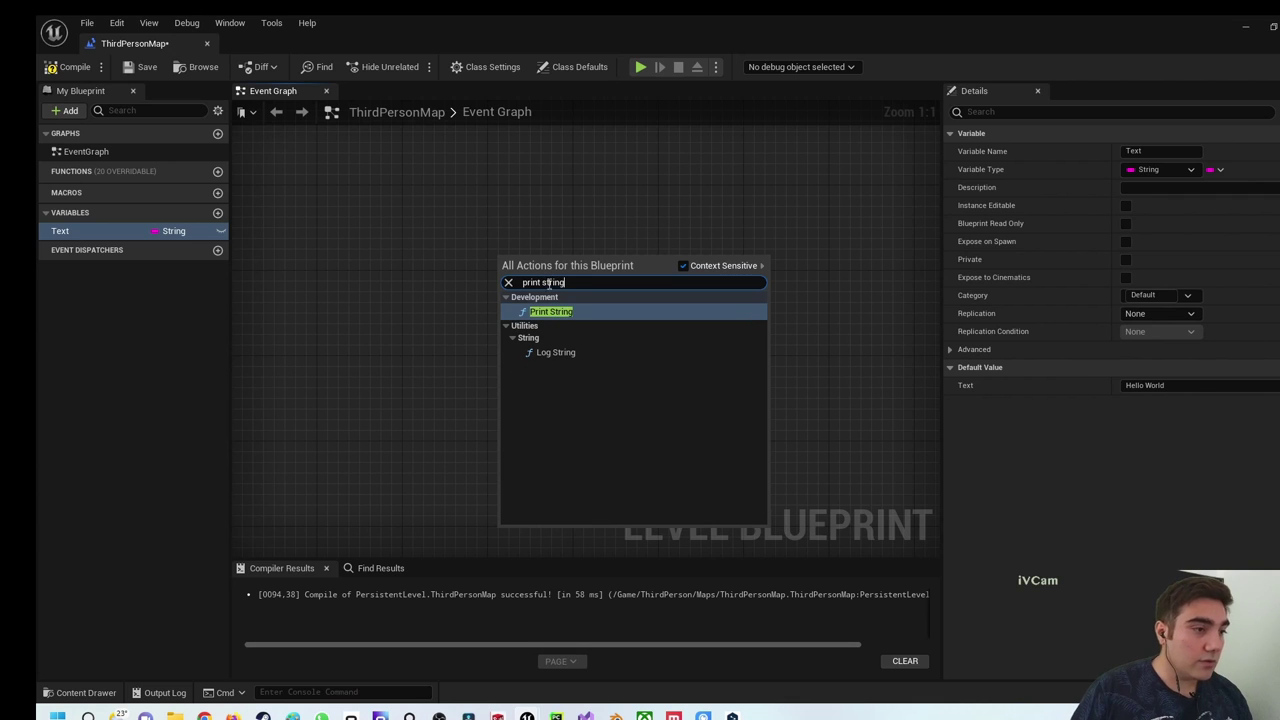
{"action": "left_click", "coordinate": [553, 312]}
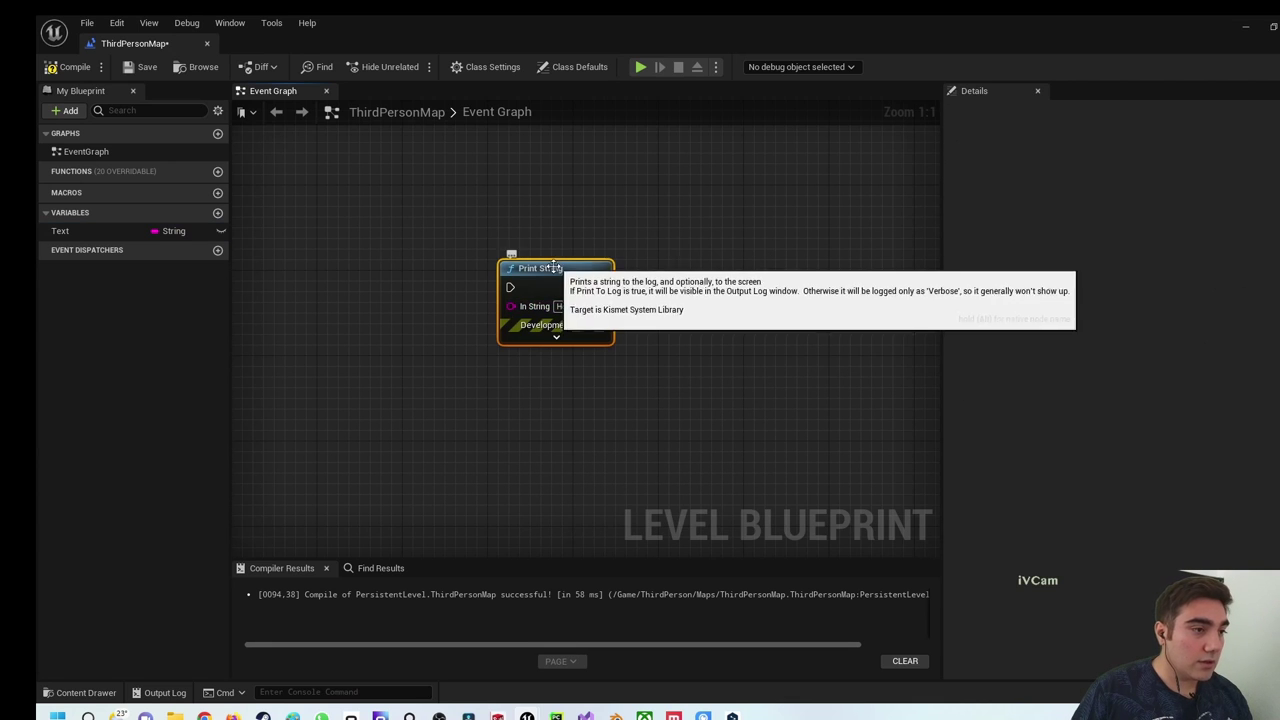
{"action": "left_click_drag", "start_coordinate": [553, 265], "coordinate": [709, 242]}
{"action": "left_click", "coordinate": [524, 287]}
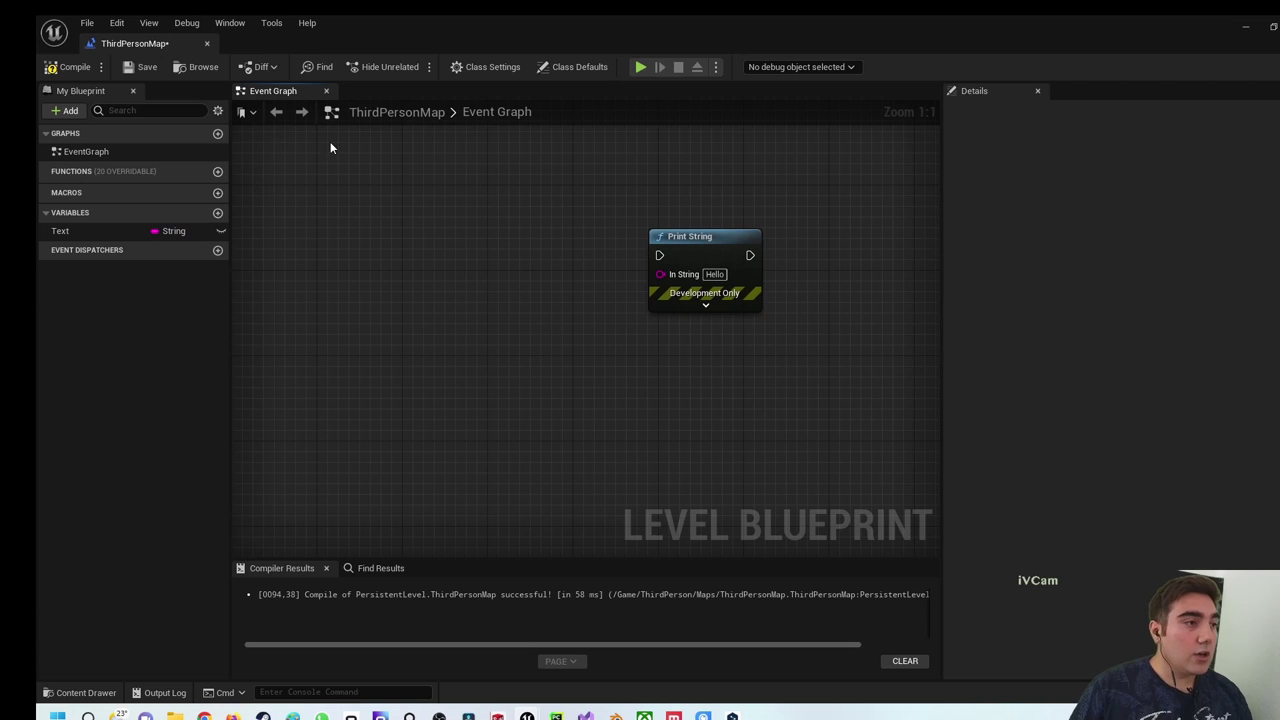
Compile, then expand Print String's advanced pins to show Duration and Text Color
{"action": "left_click", "coordinate": [62, 70]}
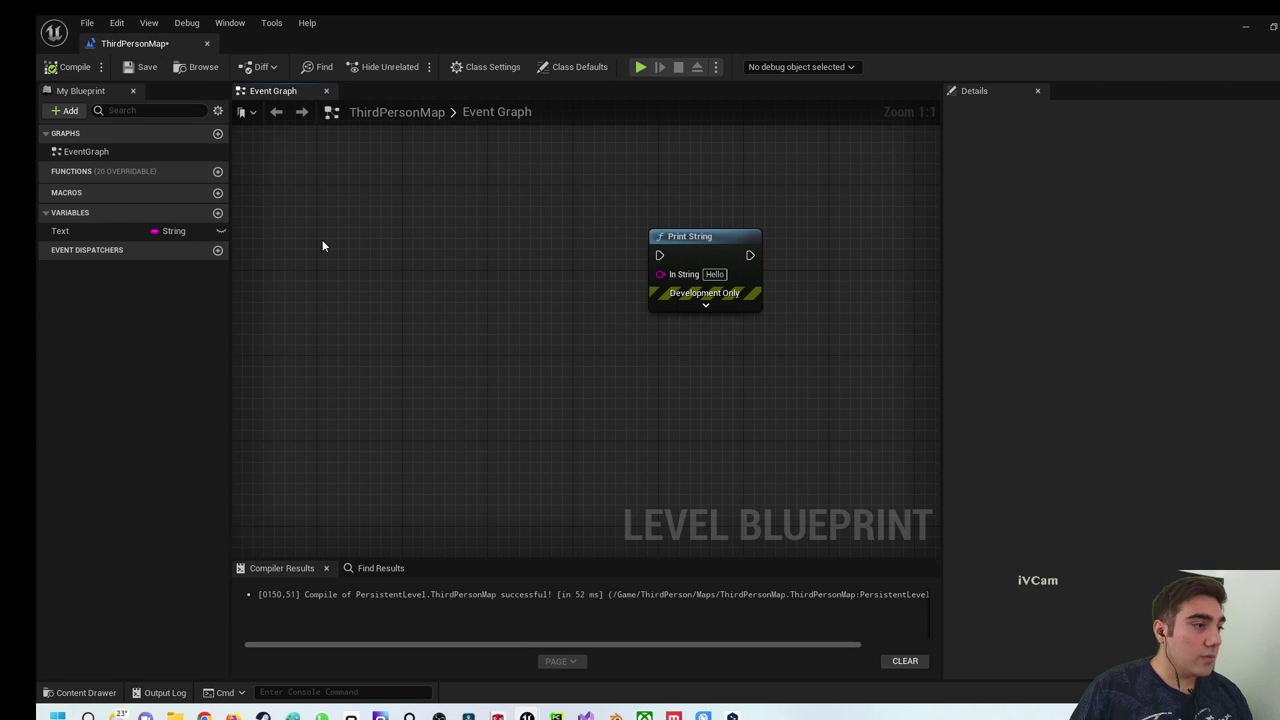
{"action": "left_click", "coordinate": [705, 305]}
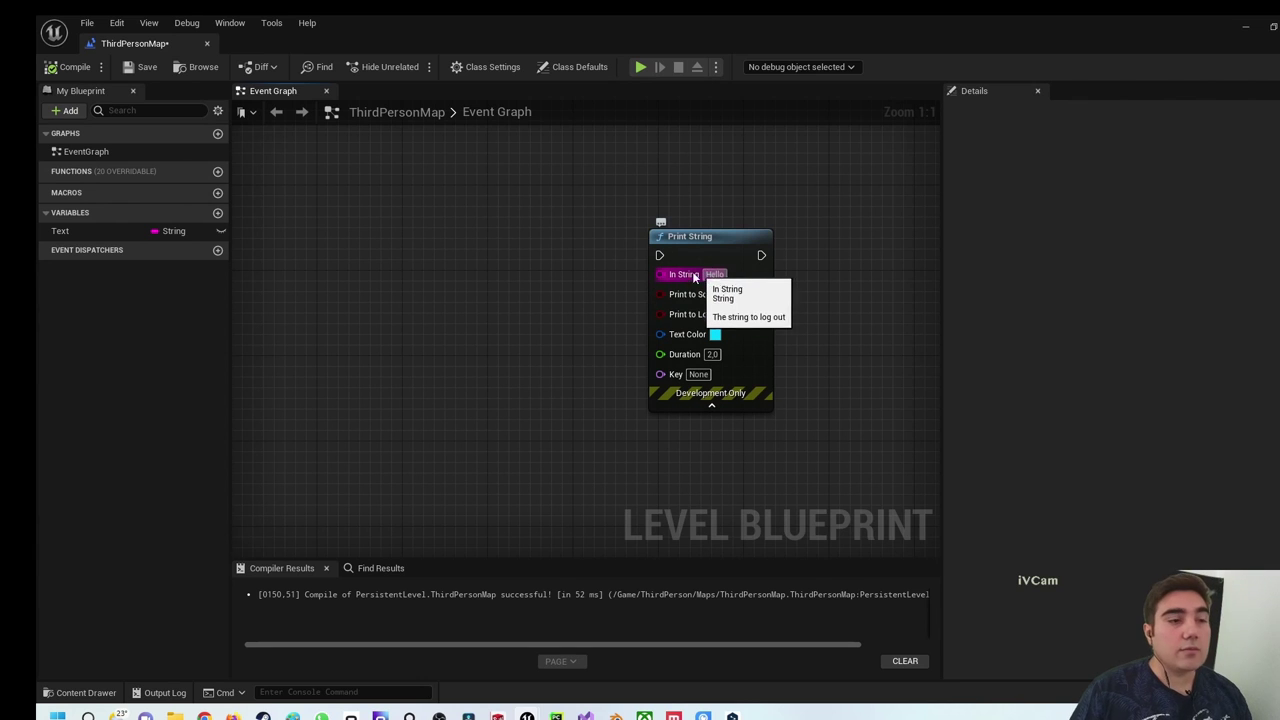
{"action": "left_click", "coordinate": [73, 236]}
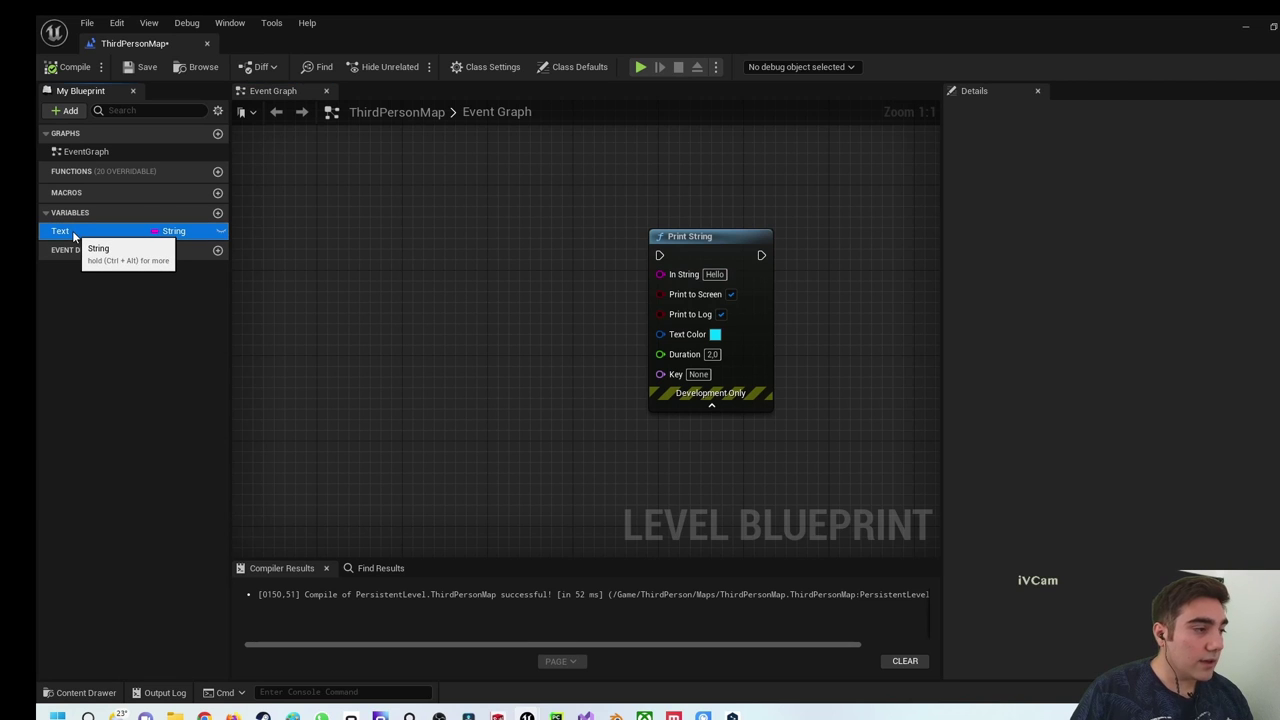
Wire a Get Text node into Print String's In String input and compile
{"action": "mouse_move", "coordinate": [73, 236]}
{"action": "left_mouse_down"}
{"action": "mouse_move", "coordinate": [449, 333]}
{"action": "mouse_move", "coordinate": [468, 316]}
{"action": "left_mouse_up"}
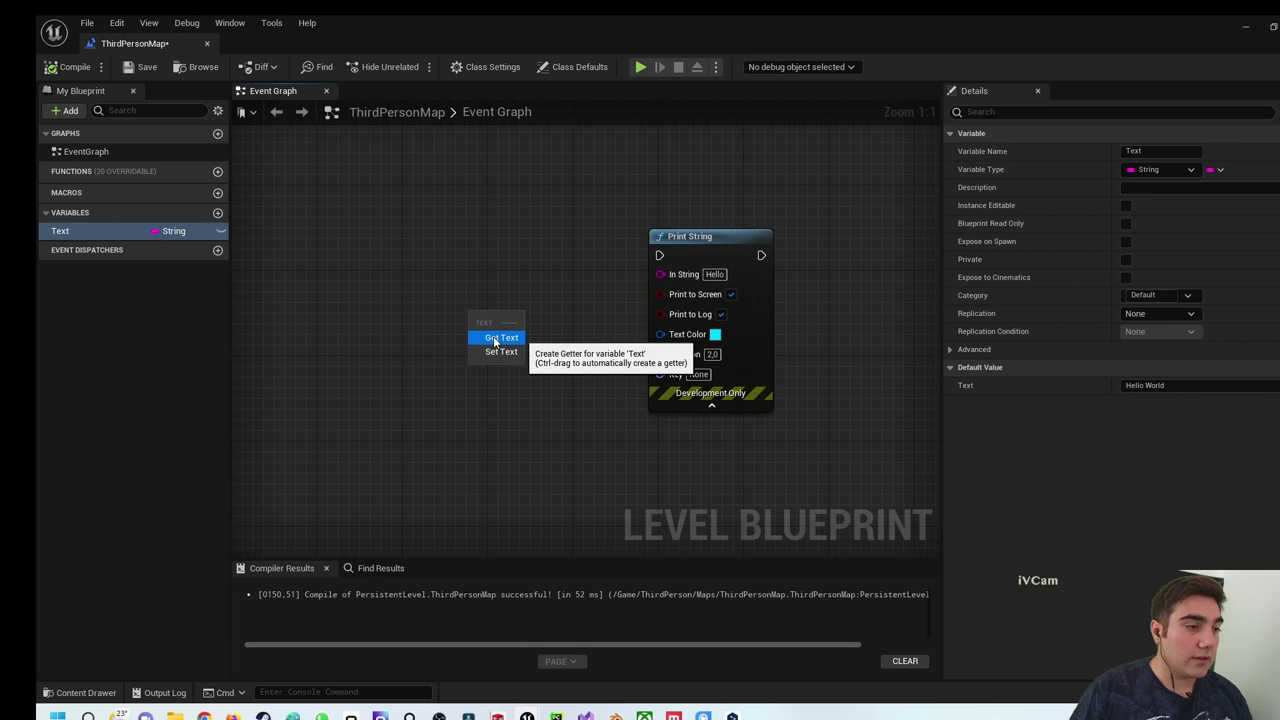
{"action": "key", "text": "Escape"}
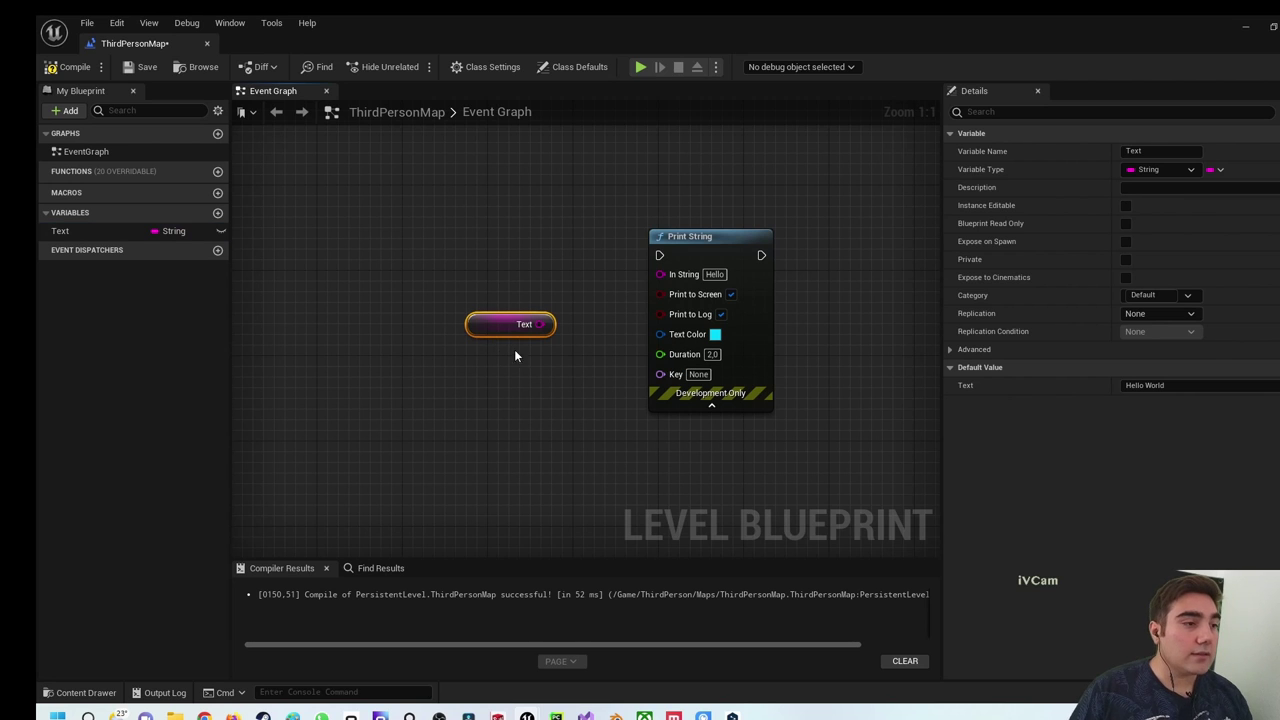
{"action": "left_click_drag", "start_coordinate": [539, 324], "coordinate": [634, 287]}
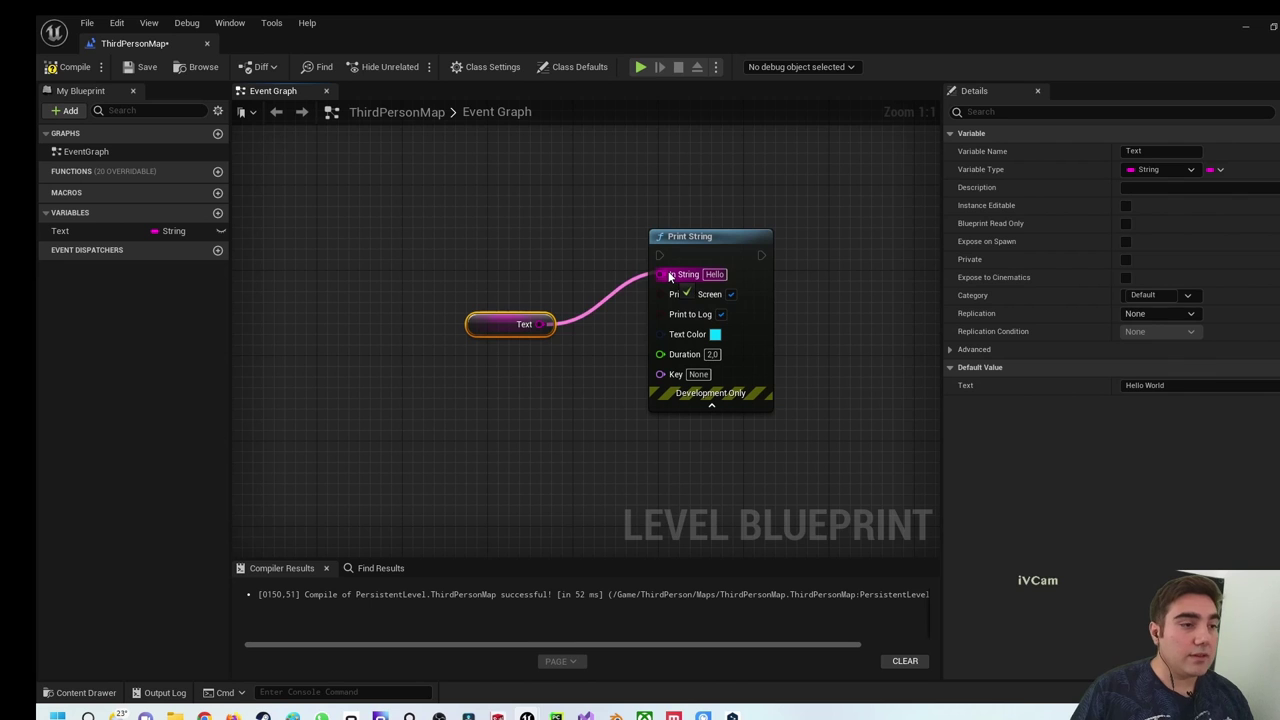
{"action": "left_click_drag", "start_coordinate": [634, 287], "coordinate": [662, 274]}
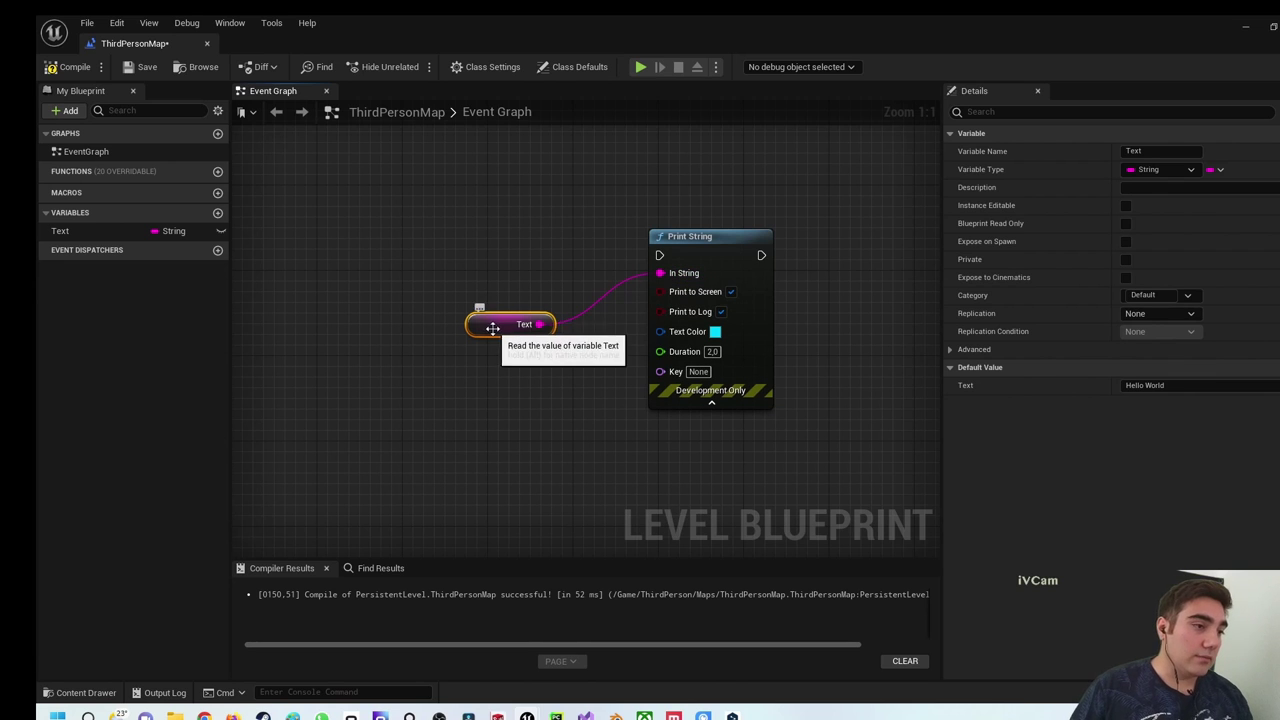
{"action": "left_click_drag", "start_coordinate": [497, 325], "coordinate": [550, 304]}
{"action": "left_click", "coordinate": [535, 365]}
{"action": "right_click_drag", "start_coordinate": [463, 354], "coordinate": [520, 378]}
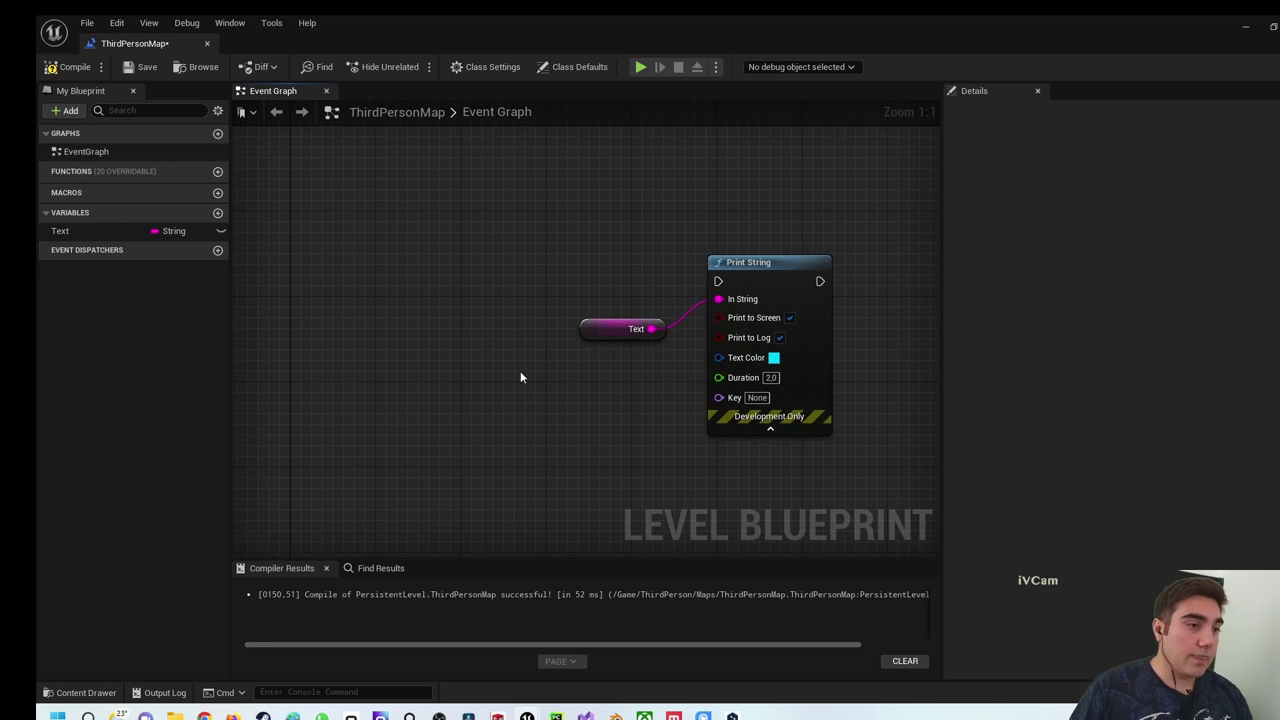
{"action": "left_click", "coordinate": [73, 66]}
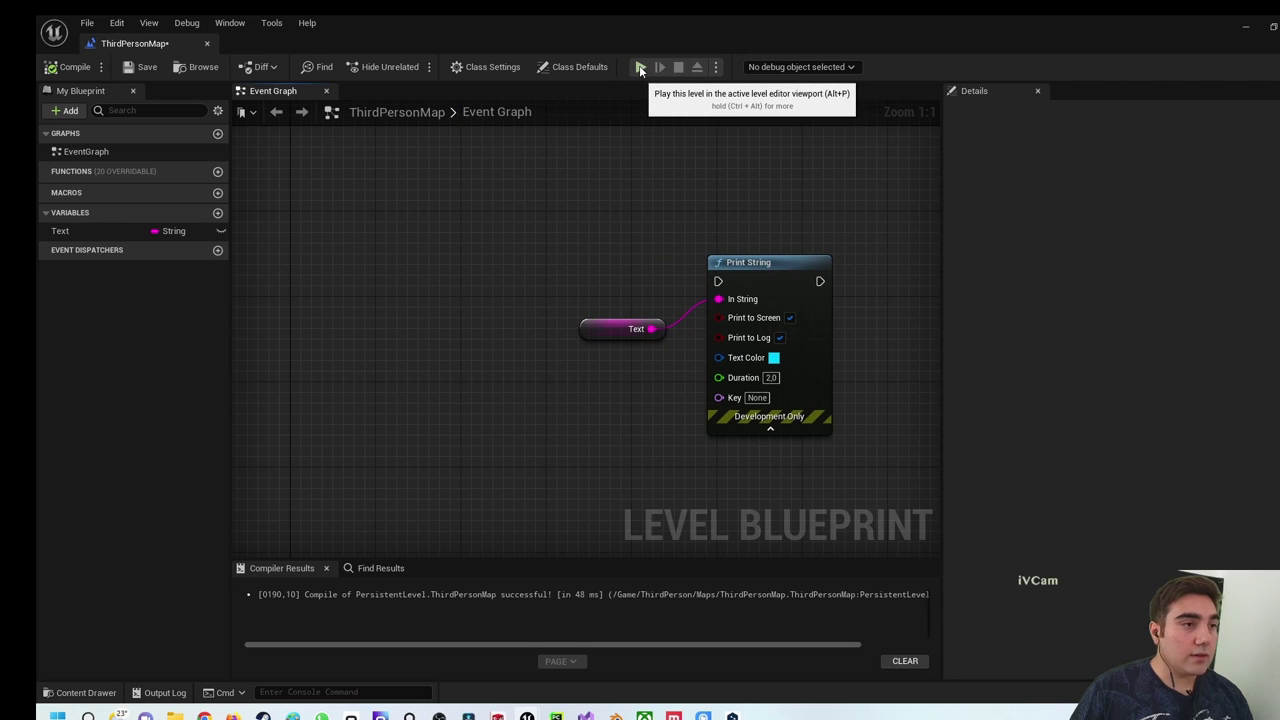
Test the level in Play, then in a standalone window, running the character before quitting
{"action": "left_click", "coordinate": [639, 67]}
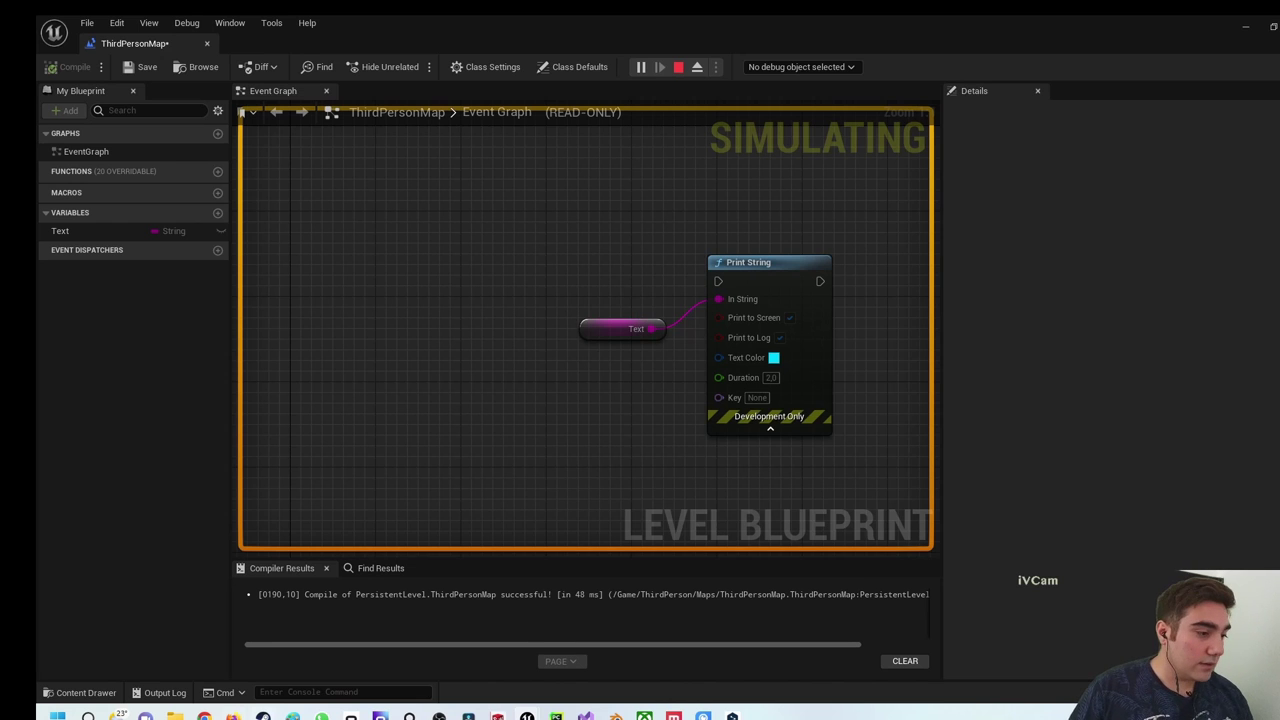
{"action": "left_click", "coordinate": [679, 67]}
{"action": "left_click", "coordinate": [716, 67]}
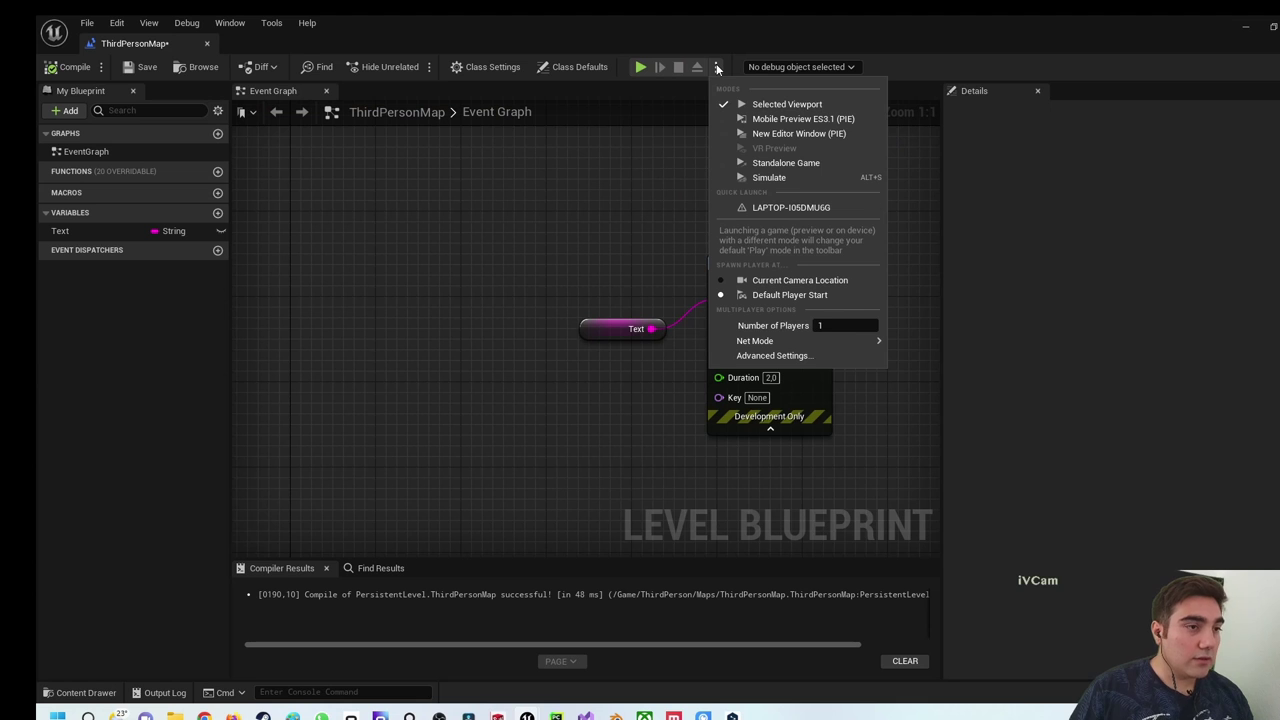
{"action": "left_click", "coordinate": [786, 135]}
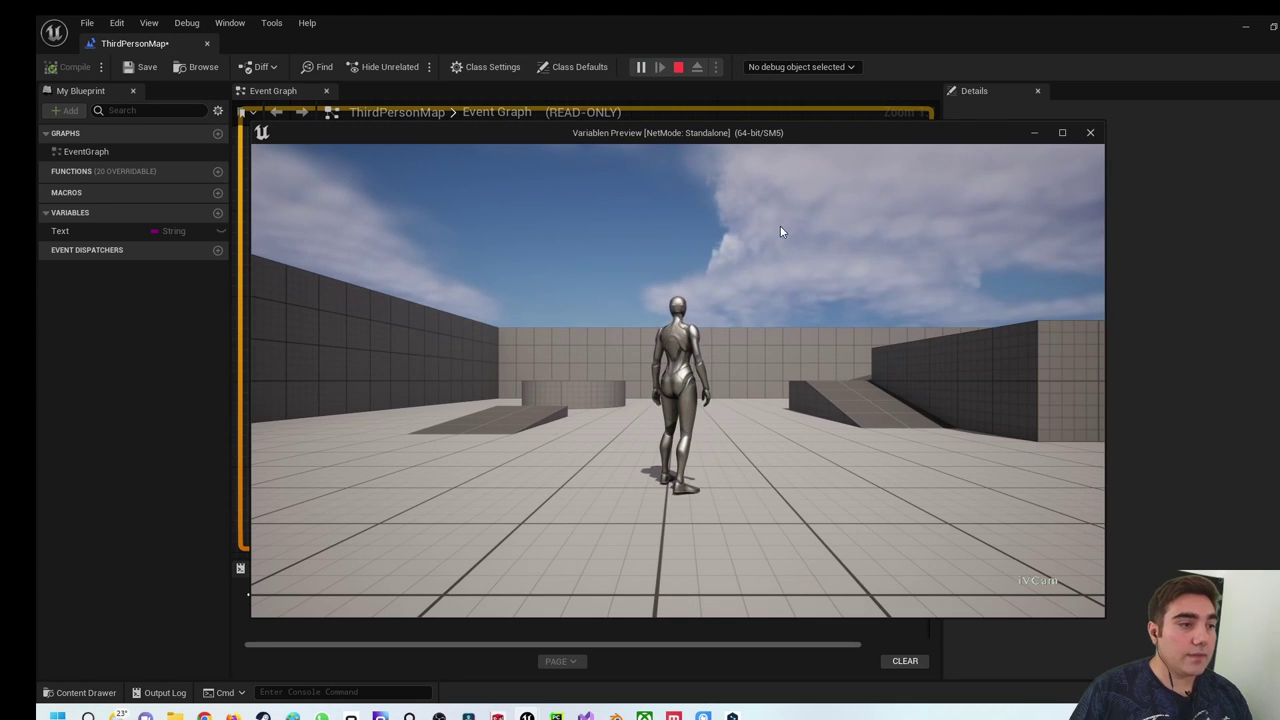
{"action": "left_click", "coordinate": [781, 232]}
{"action": "key", "text": "w"}
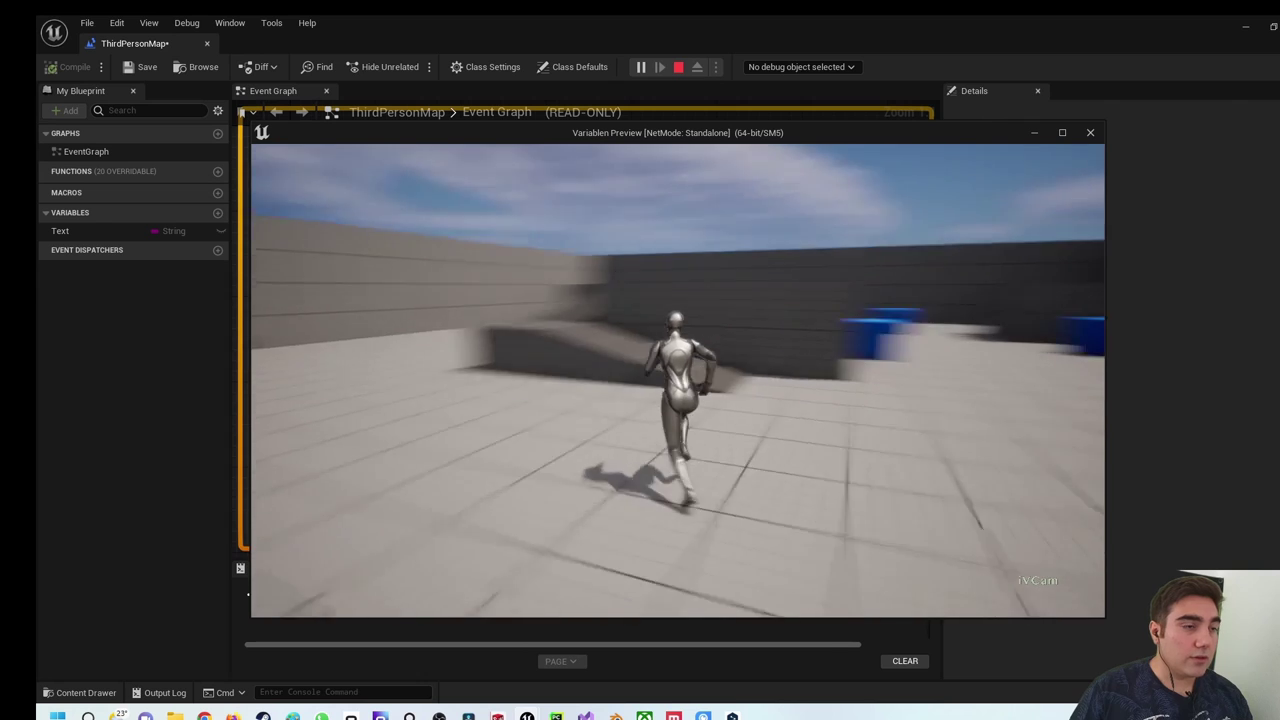
{"action": "key", "text": "w"}
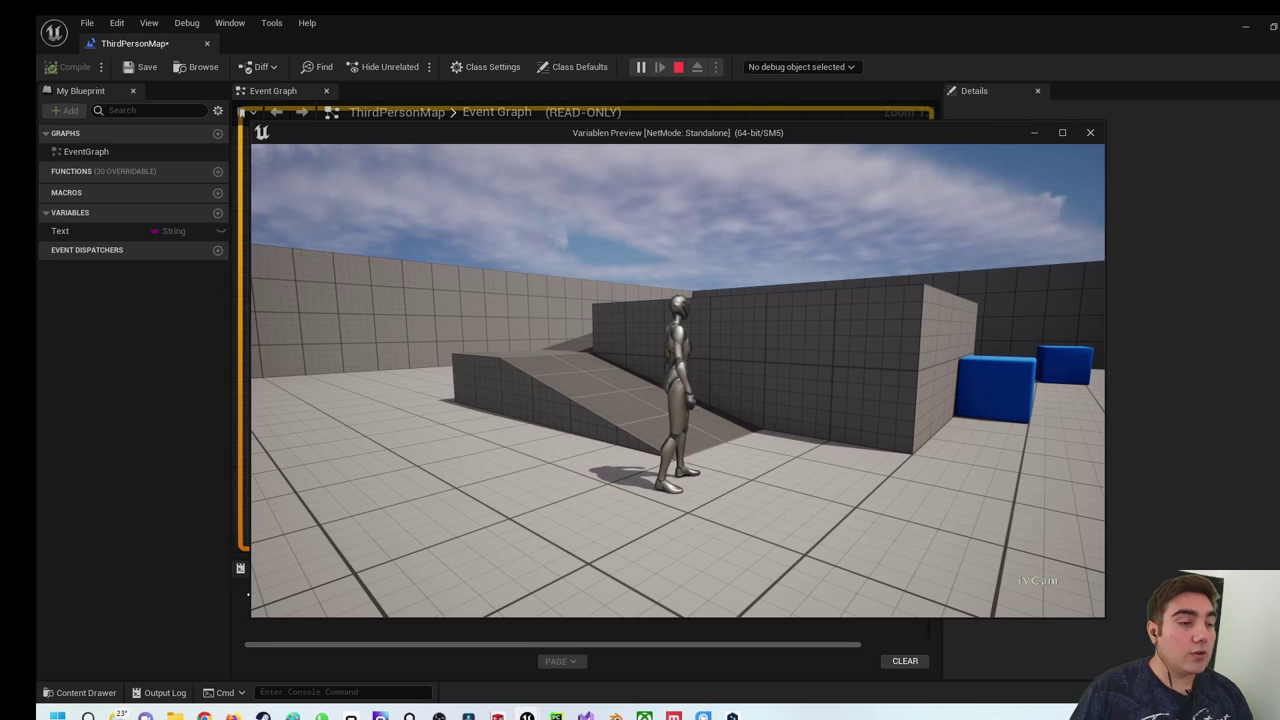
{"action": "key", "text": "Escape"}
{"action": "right_click_drag", "start_coordinate": [516, 204], "coordinate": [526, 236]}
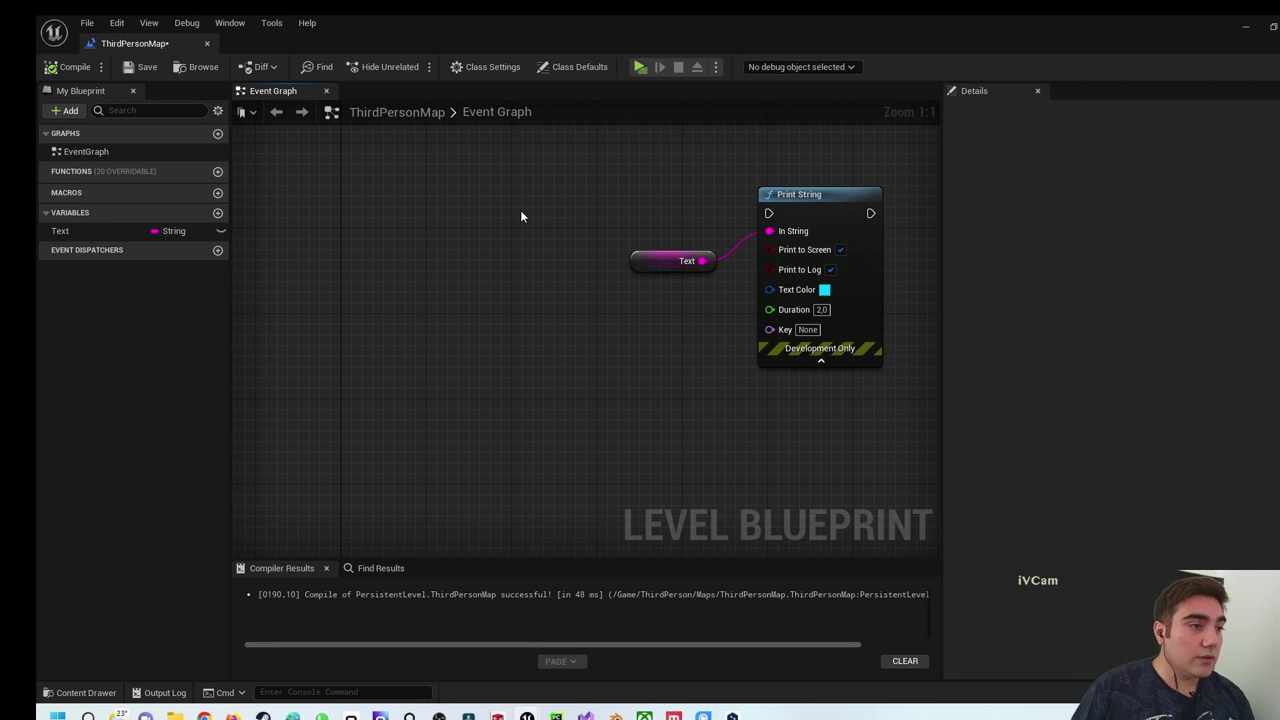
Add Event BeginPlay, connect it to Print String's execution input, and compile
{"action": "right_click", "coordinate": [520, 216]}
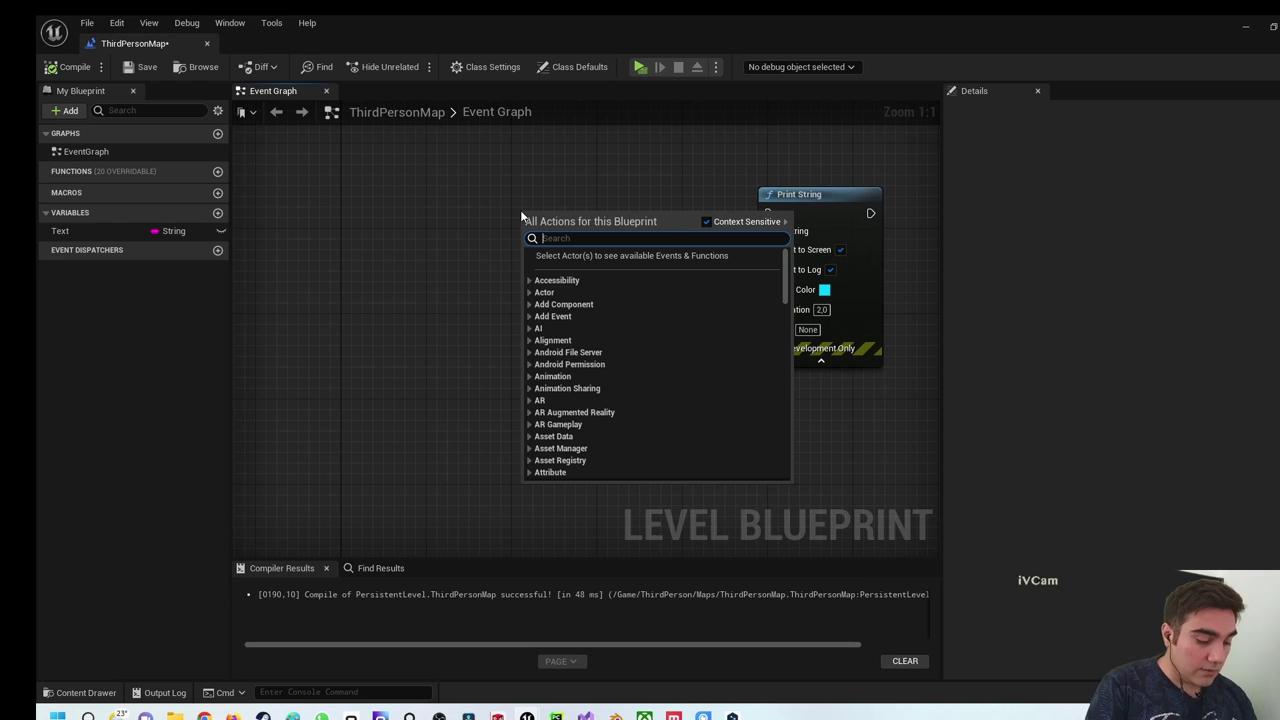
{"action": "type", "text": "even"}
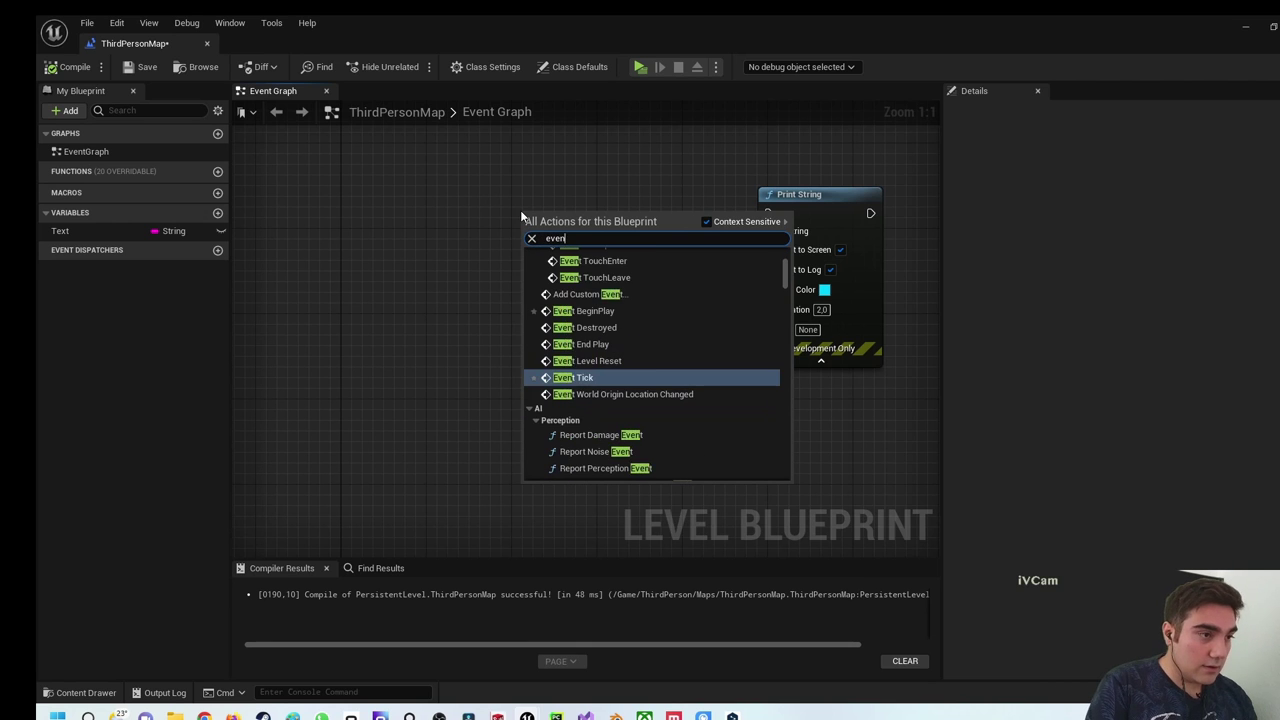
{"action": "type", "text": "t begin"}
{"action": "key", "text": "Return"}
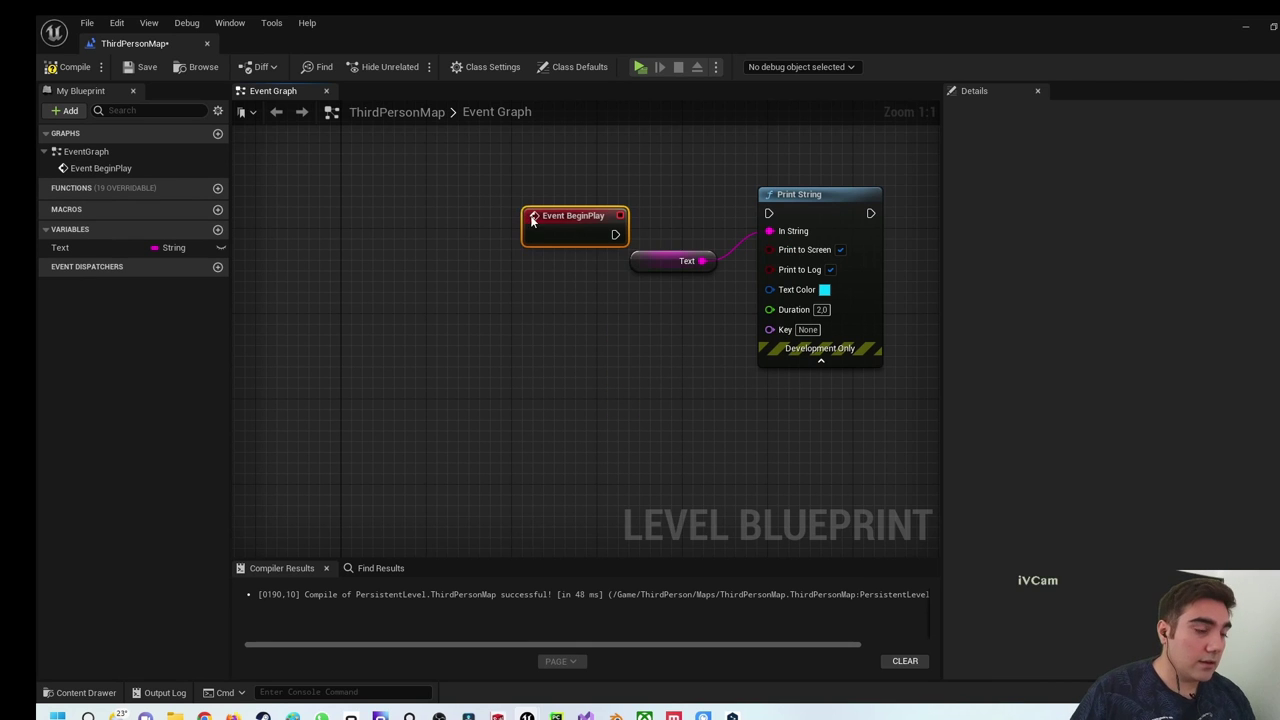
{"action": "mouse_move", "coordinate": [575, 222]}
{"action": "left_mouse_down"}
{"action": "mouse_move", "coordinate": [586, 201]}
{"action": "mouse_move", "coordinate": [768, 213]}
{"action": "left_mouse_up"}
{"action": "left_click_drag", "start_coordinate": [702, 261], "coordinate": [768, 231]}
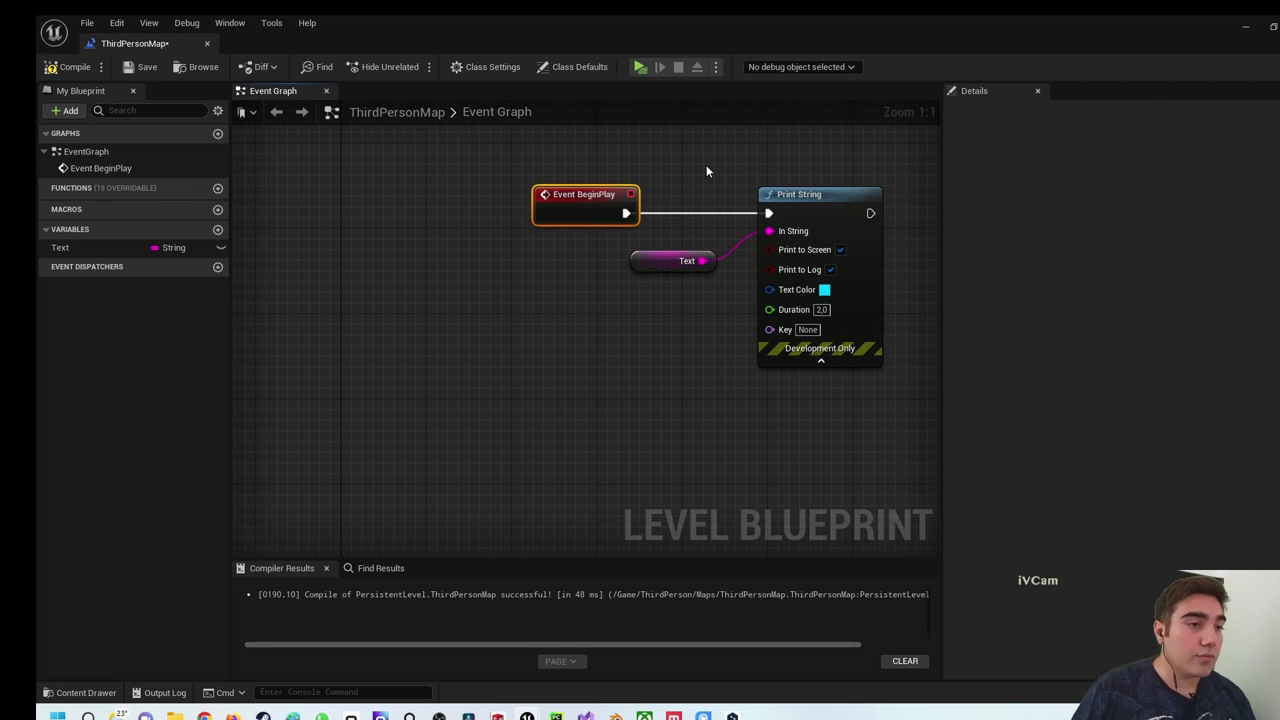
{"action": "left_click", "coordinate": [529, 264]}
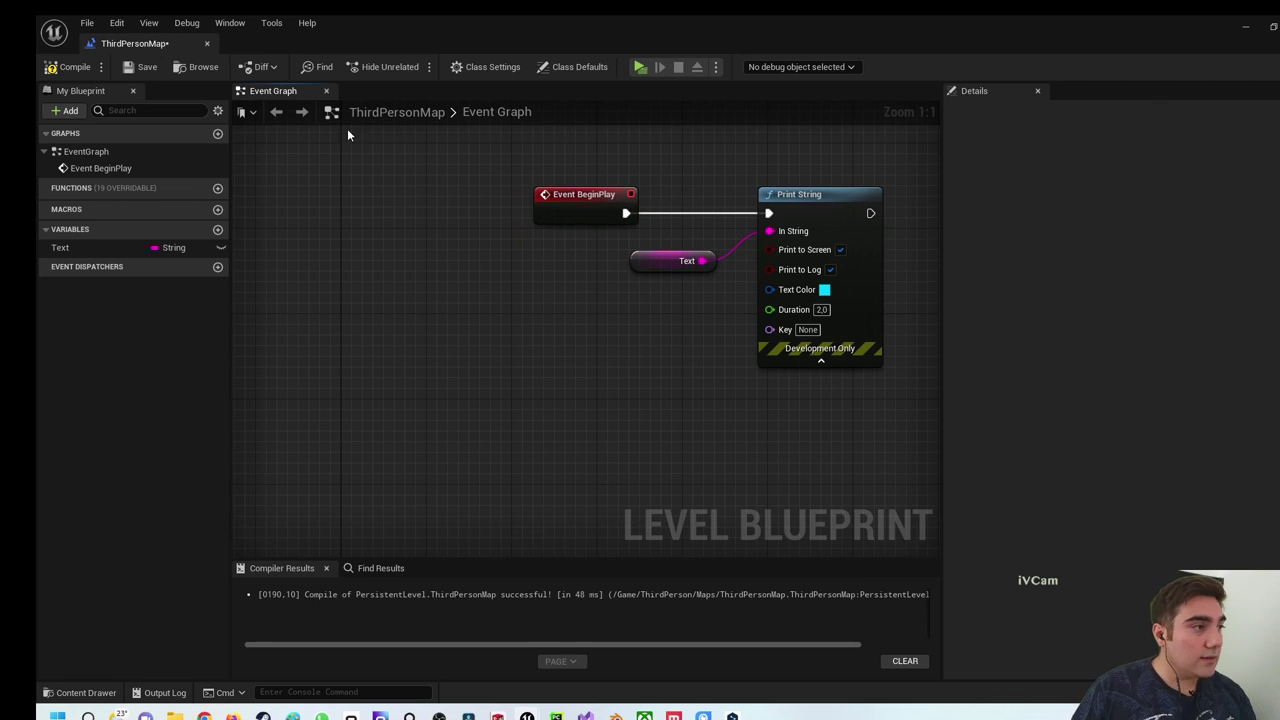
{"action": "left_click", "coordinate": [88, 68]}
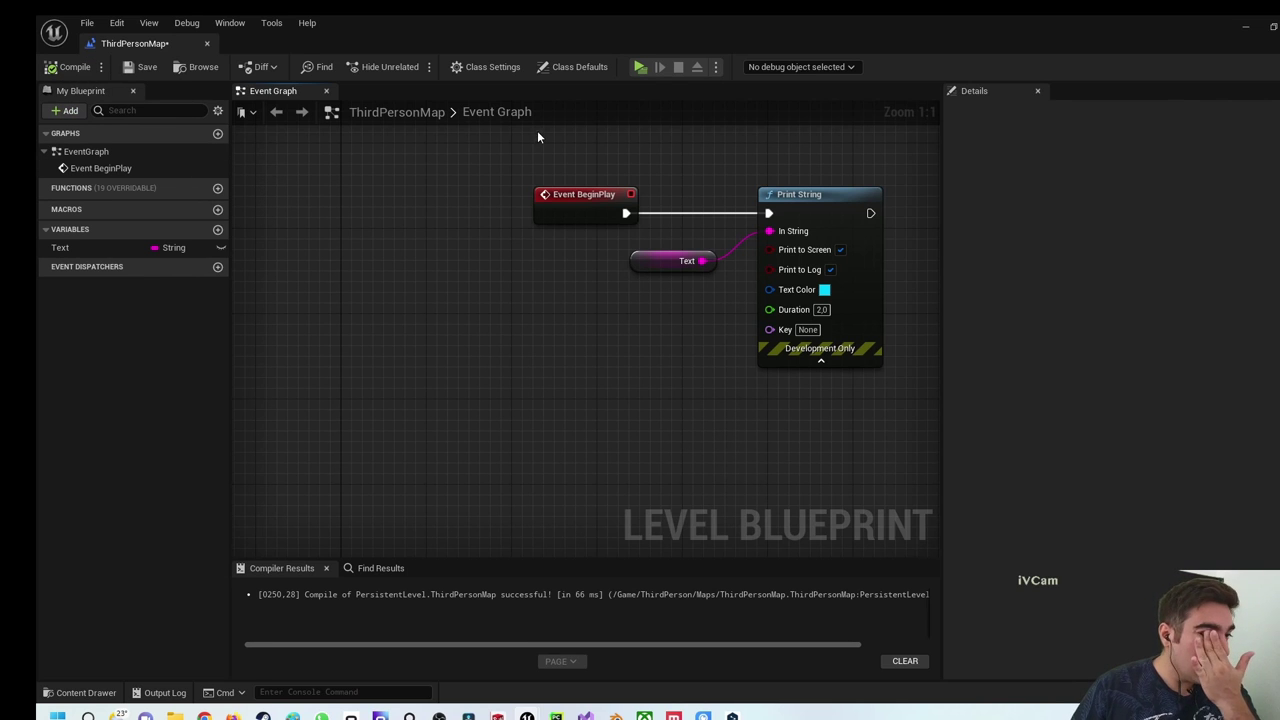
{"action": "left_click", "coordinate": [638, 67]}
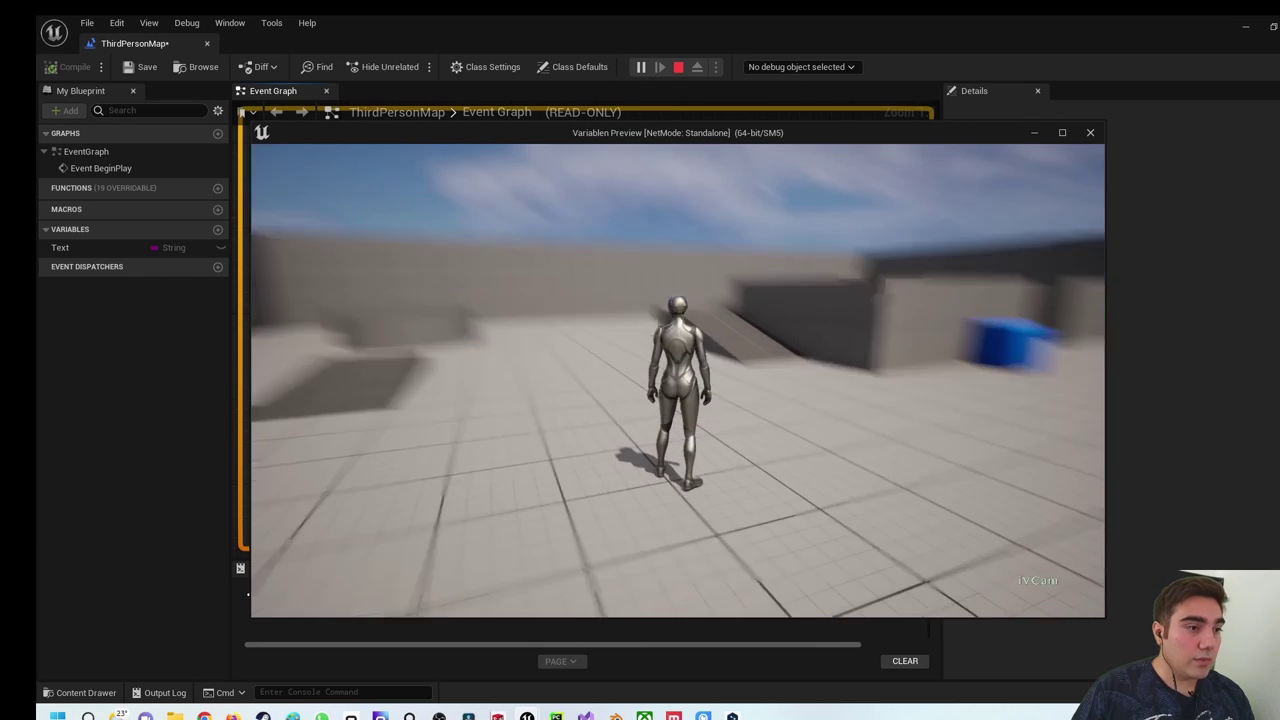
{"action": "key", "text": "Escape"}
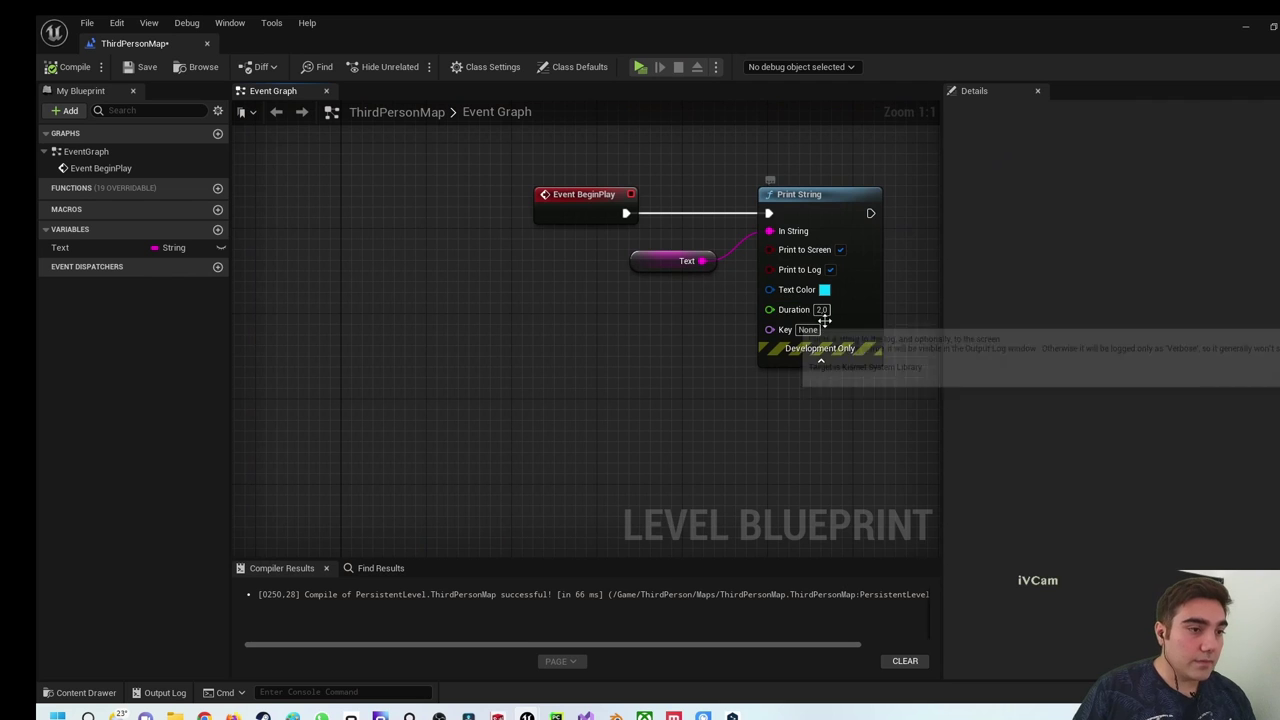
{"action": "left_click", "coordinate": [821, 310]}
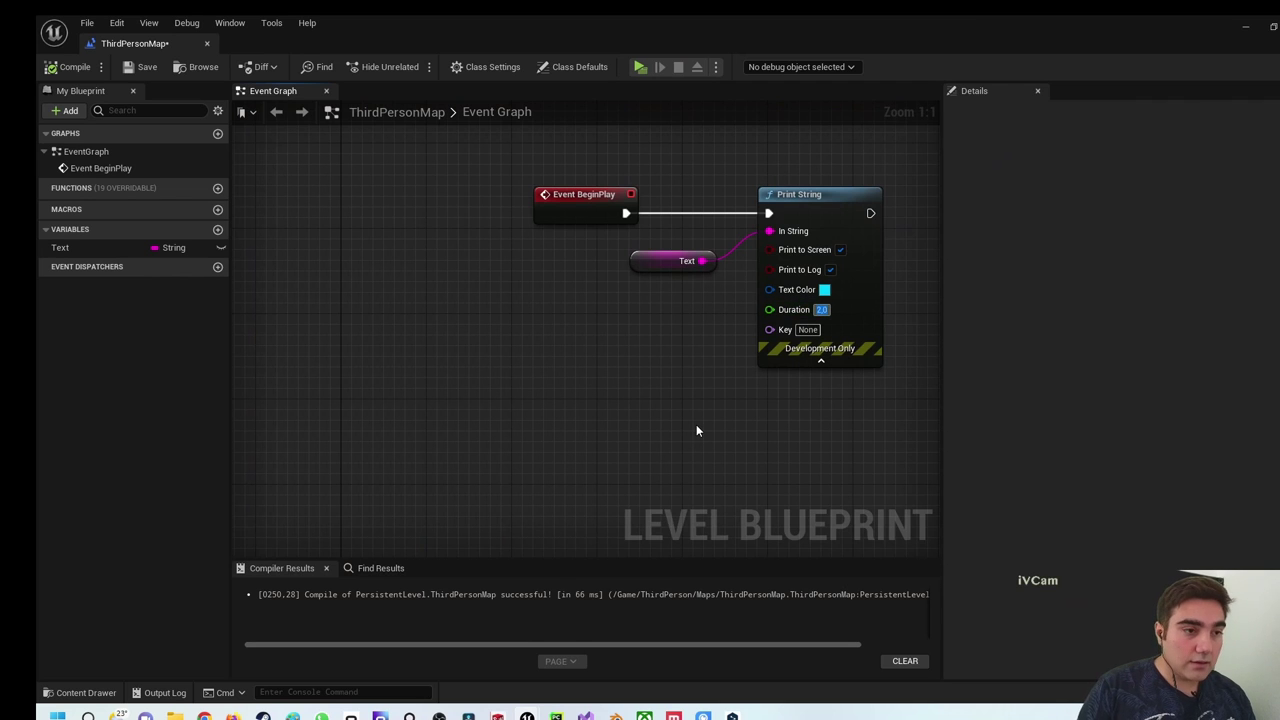
Set Print String's Duration to 5, then play to confirm Hello World appears
{"action": "type", "text": "5"}
{"action": "key", "text": "Return"}
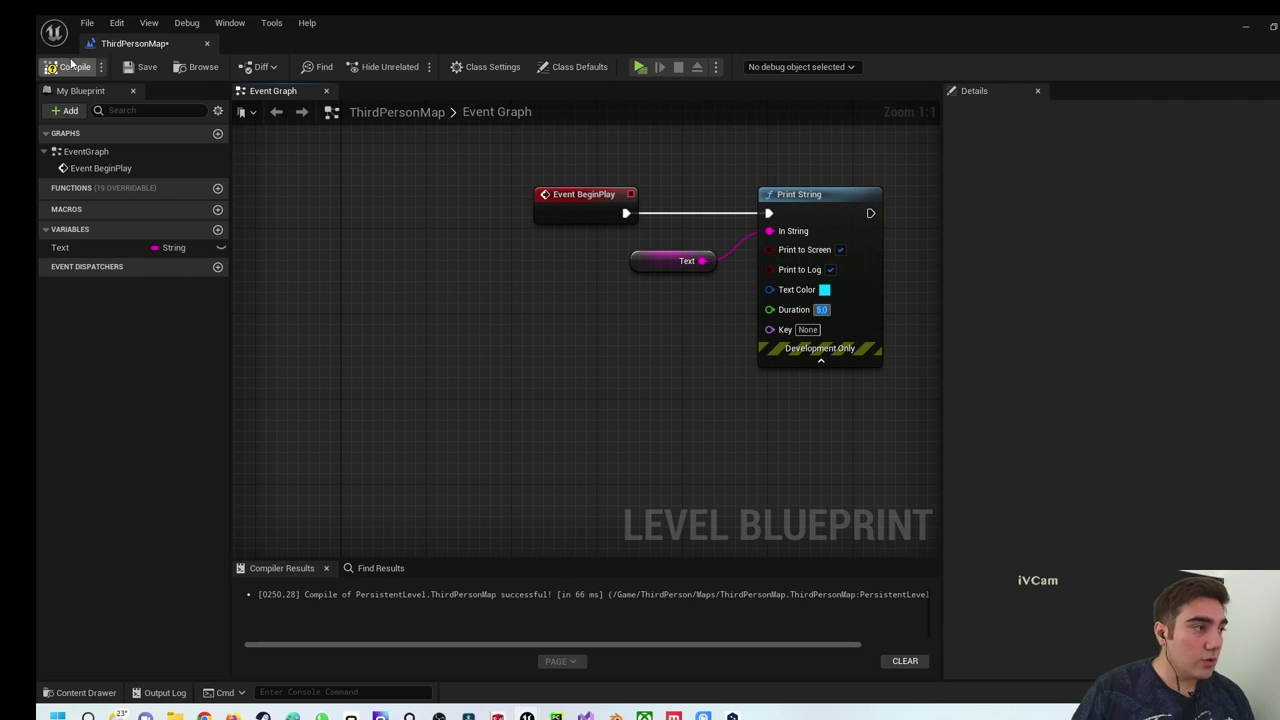
{"action": "left_click", "coordinate": [640, 67]}
{"action": "left_click", "coordinate": [597, 203]}
{"action": "key", "text": "w"}
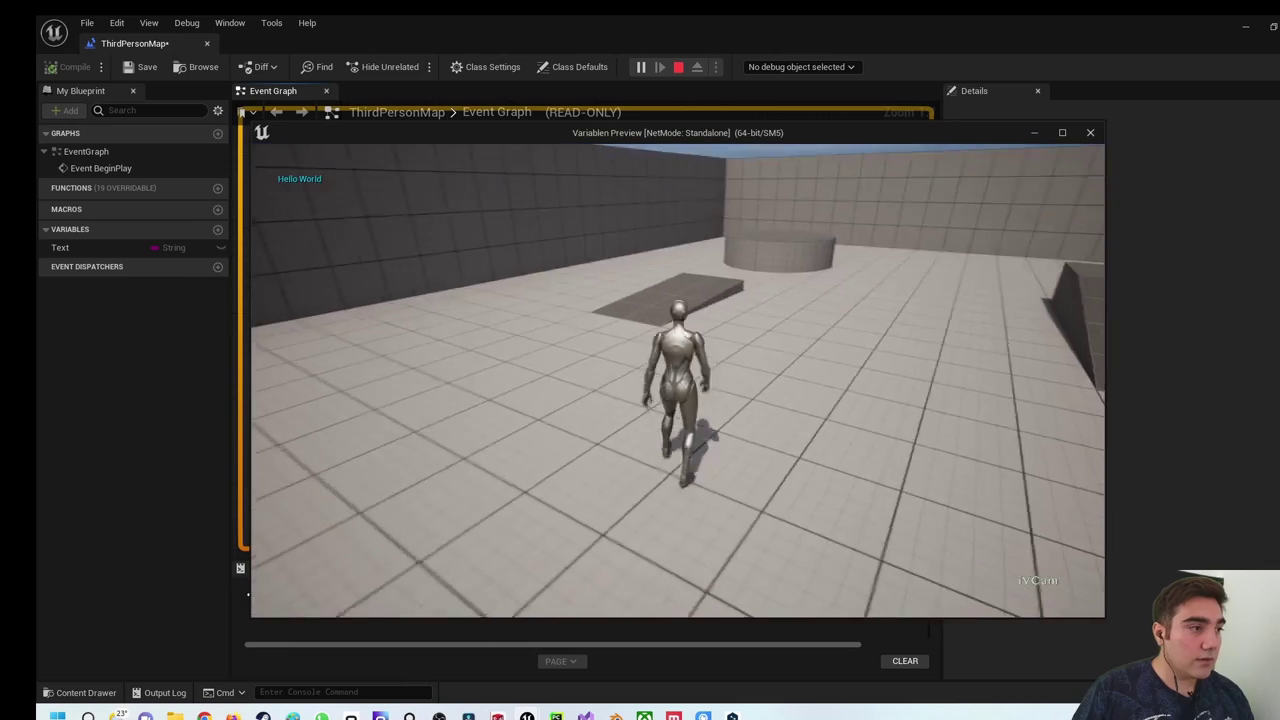
{"action": "key", "text": "w"}
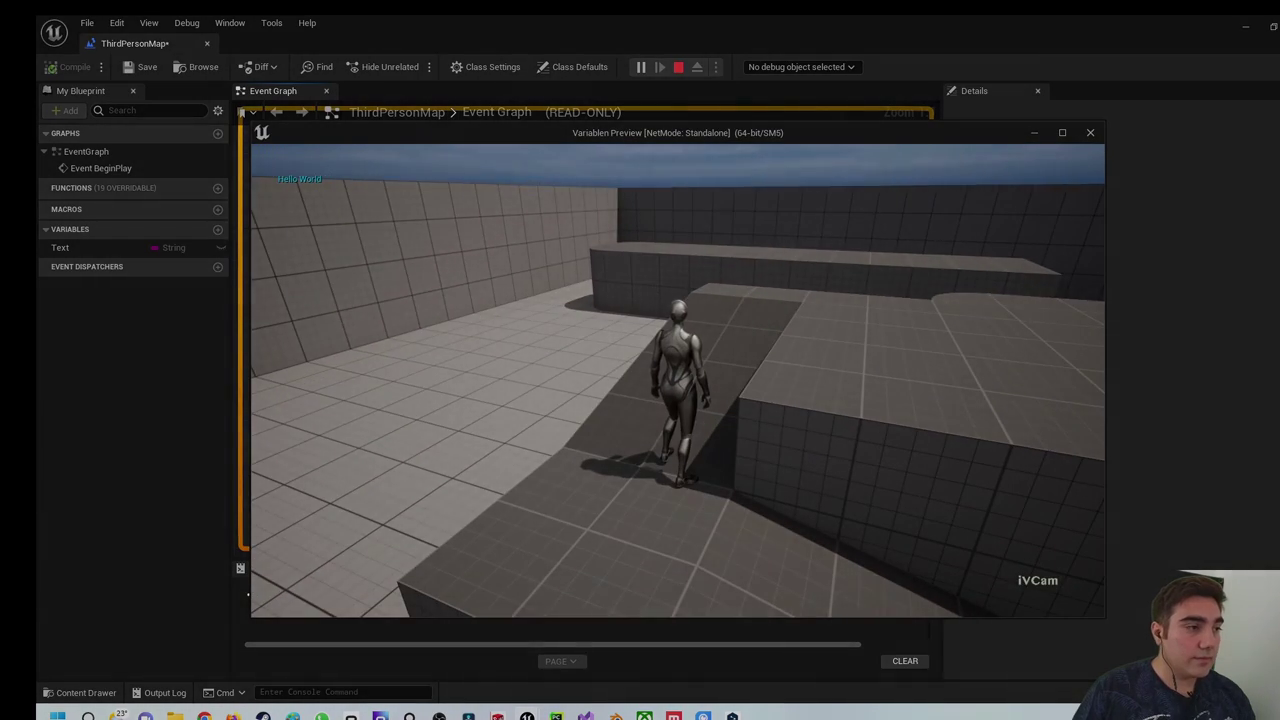
{"action": "key", "text": "Escape"}
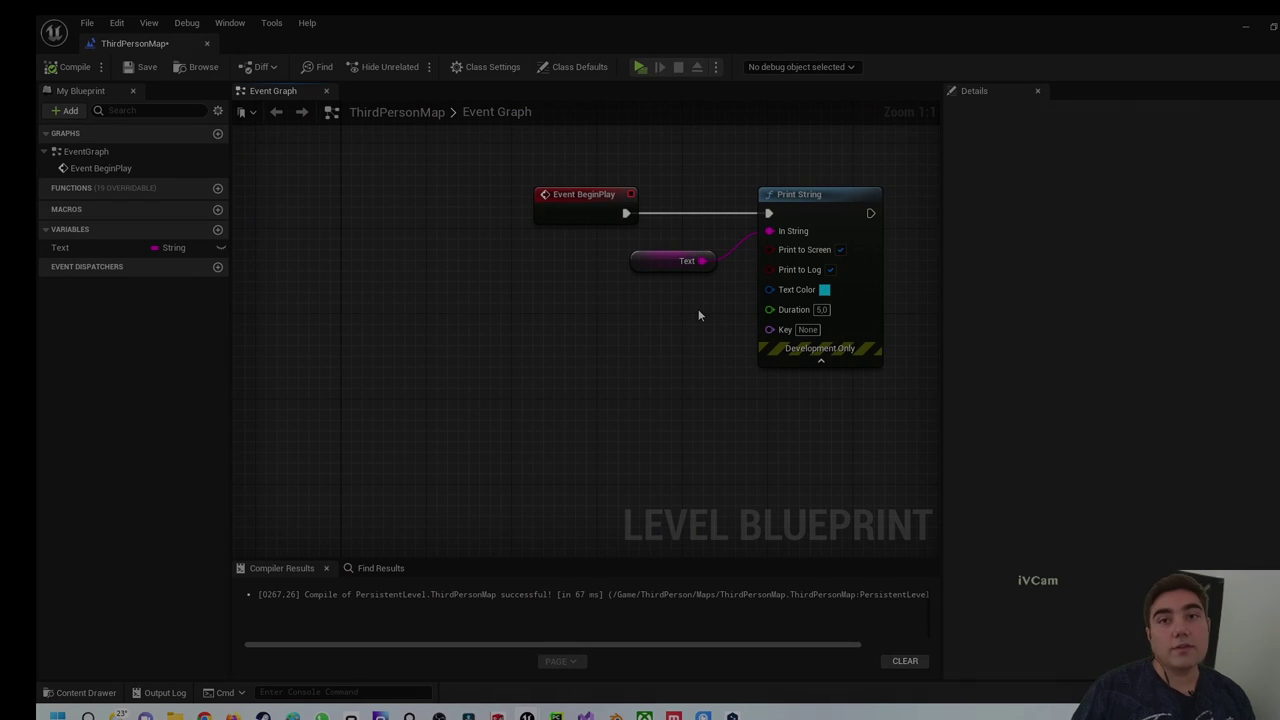